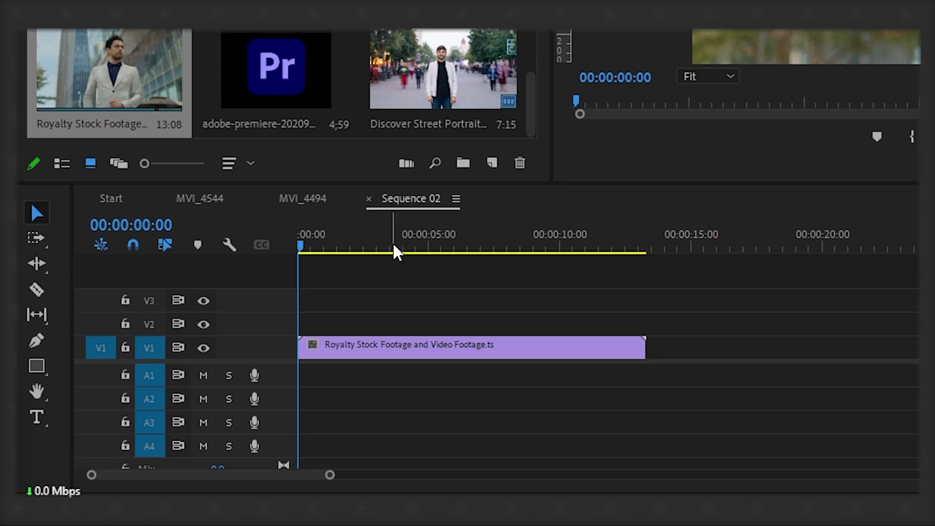
# Duplicate the Royalty Stock Footage clip from track V1 onto track V3, aligned at the same start
pyautogui.click(395, 352)
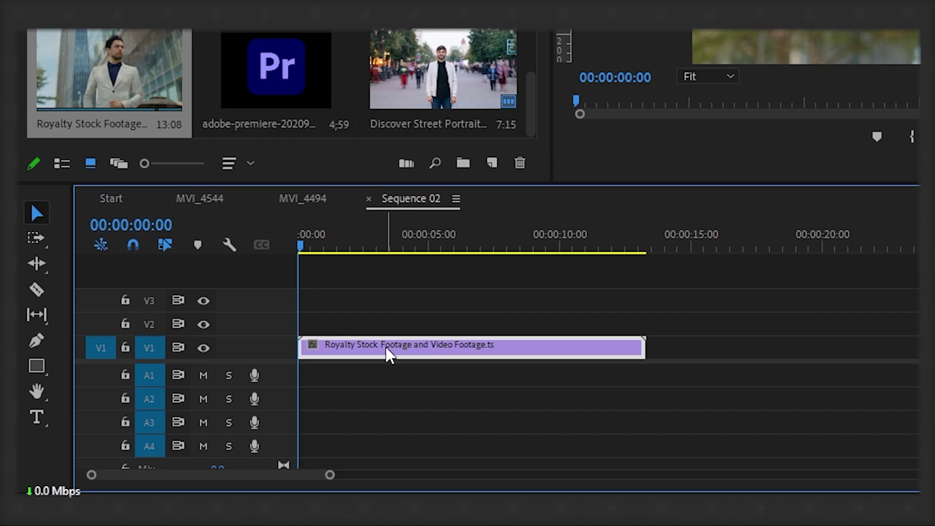
pyautogui.press('alt')
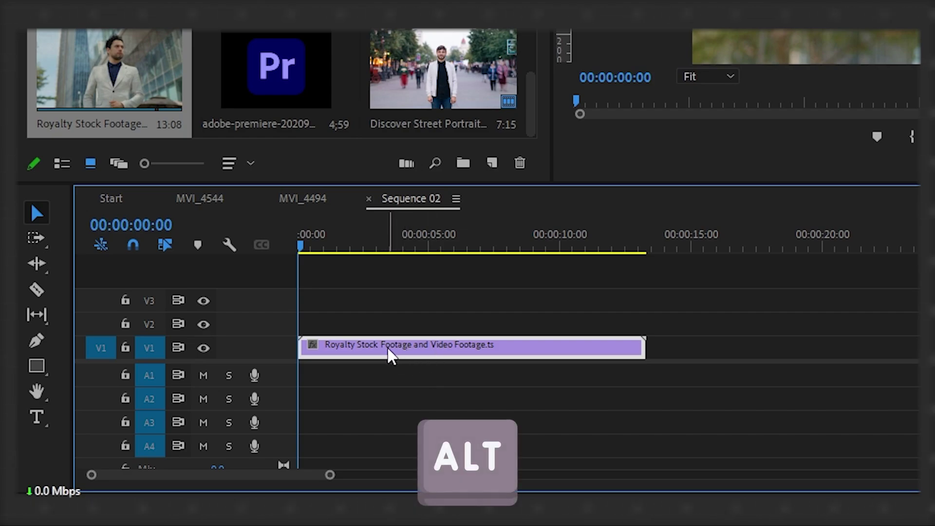
pyautogui.moveTo(409, 353); pyautogui.dragTo(427, 312)
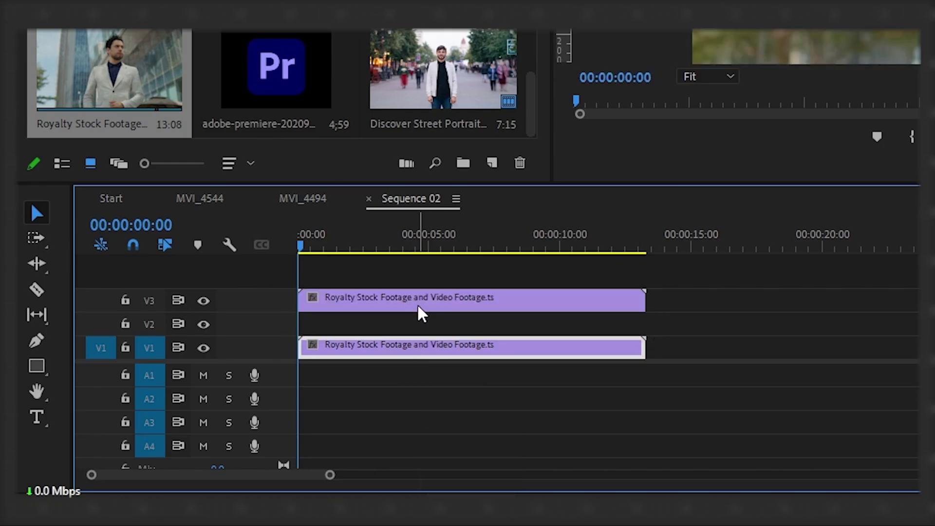
pyautogui.moveTo(646, 325); pyautogui.dragTo(351, 322)
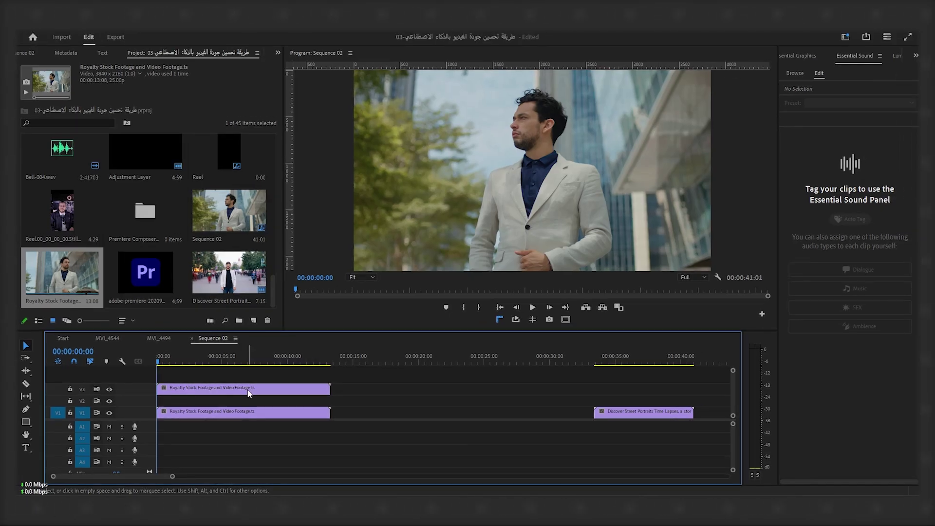
# Show the effect controls of the V3 clip and start a free-draw opacity mask with the Pen tool
pyautogui.click(248, 393)
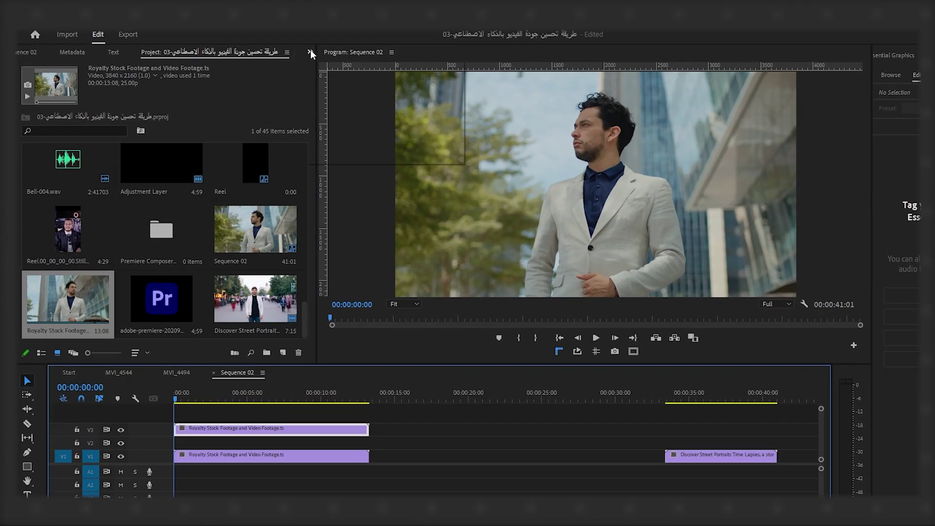
pyautogui.click(278, 53)
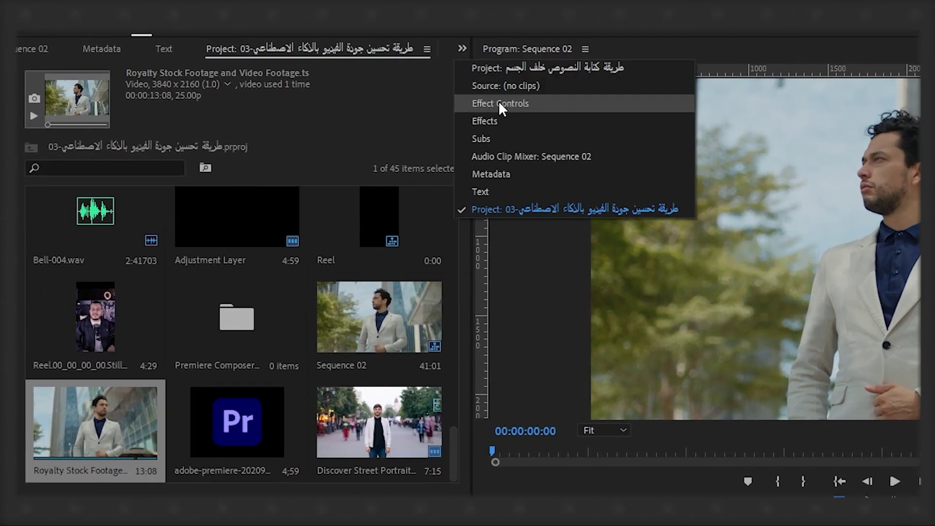
pyautogui.click(300, 84)
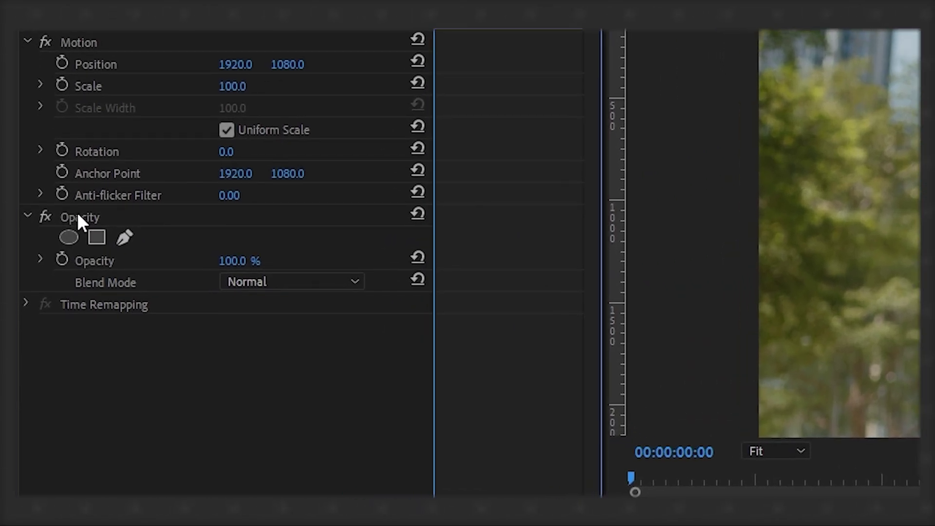
pyautogui.click(70, 249)
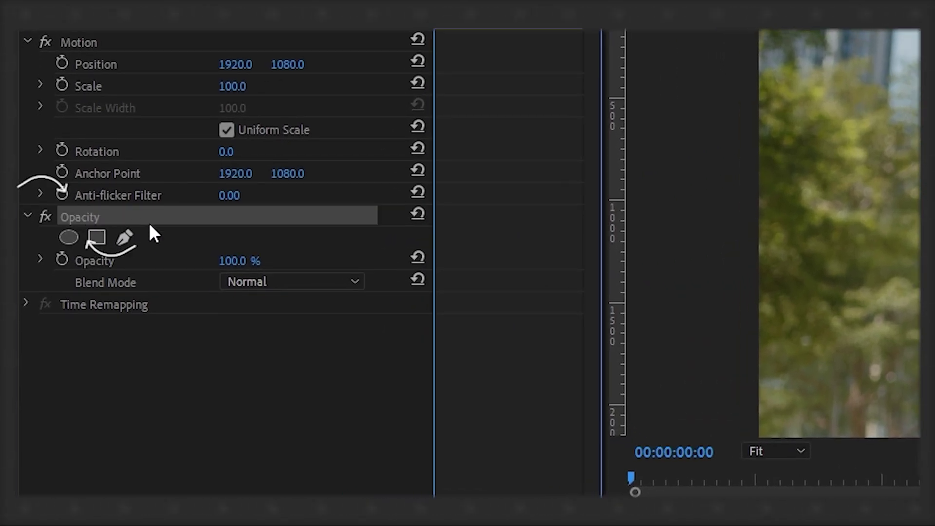
pyautogui.click(126, 237)
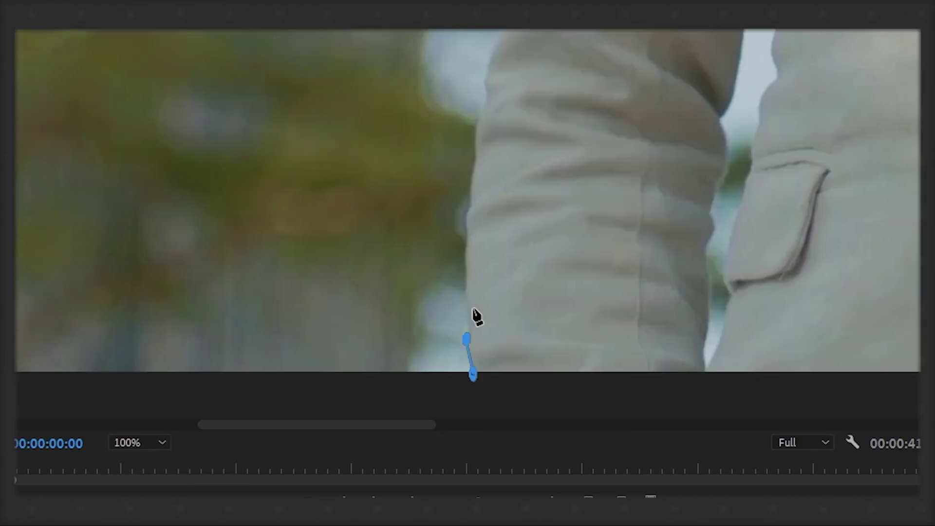
# Trace the mask in closely spaced points from the sleeve at the frame's lower edge up past the face and over the hair
pyautogui.click(467, 297)
pyautogui.click(475, 155)
pyautogui.scroll(5, 482, 83)
pyautogui.click(547, 188)
pyautogui.click(648, 192)
pyautogui.click(437, 278)
pyautogui.click(570, 234)
pyautogui.click(566, 320)
pyautogui.click(545, 195)
pyautogui.click(528, 125)
pyautogui.scroll(5, 580, 146)
pyautogui.click(605, 168)
pyautogui.scroll(3, 629, 131)
pyautogui.click(759, 114)
pyautogui.hscroll(8, 828, 127)
pyautogui.click(516, 190)
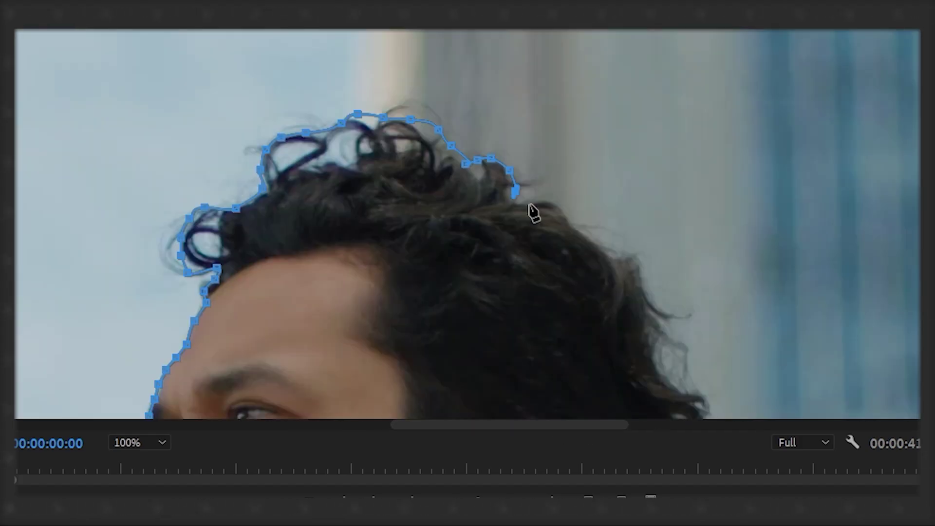
# Continue the mask outline down the back of the head, the shoulder and the other arm, and close it around the man
pyautogui.scroll(-10, 633, 195)
pyautogui.hscroll(5, 638, 234)
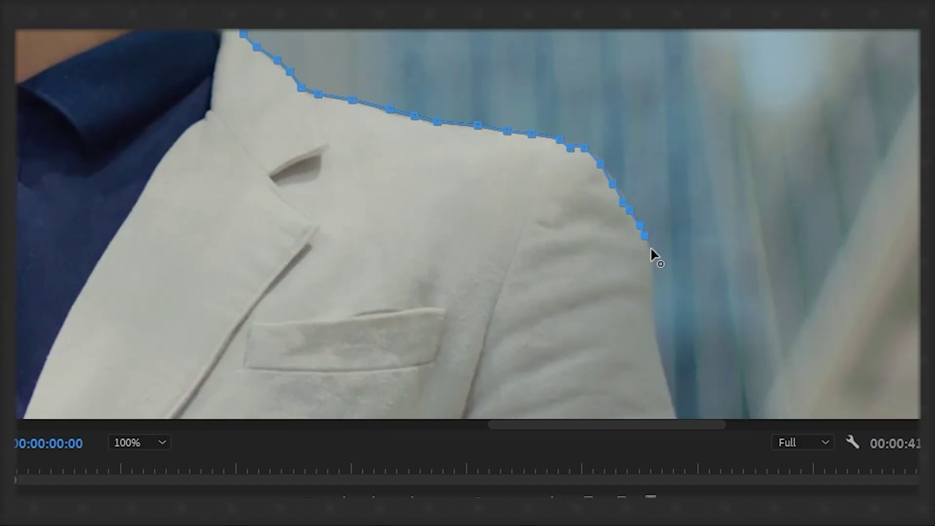
pyautogui.scroll(-5, 651, 247)
pyautogui.click(718, 360)
pyautogui.scroll(-5, 720, 365)
pyautogui.click(770, 253)
pyautogui.scroll(-4, 766, 268)
pyautogui.click(438, 340)
pyautogui.click(139, 442)
pyautogui.click(129, 459)
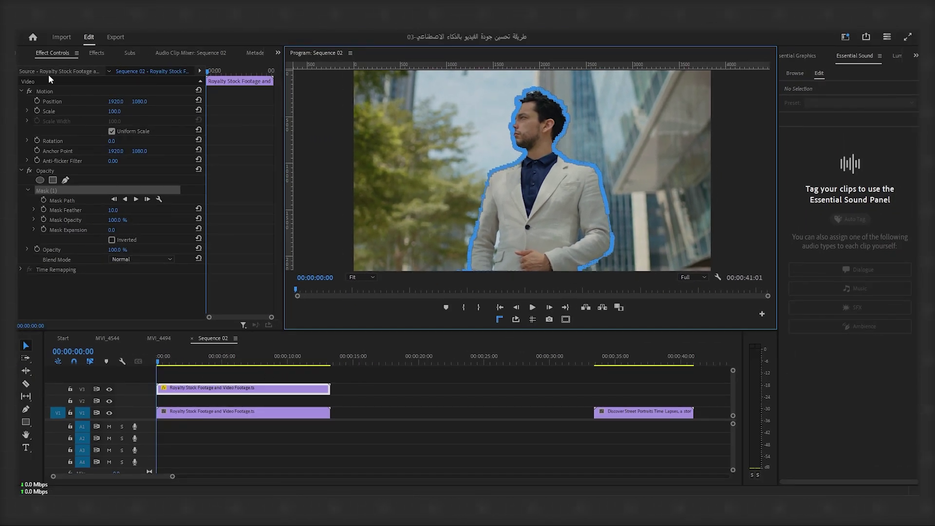
# Place the adobe-premiere-20209132.png logo on track V2 between the two footage clips and shift it horizontally beside the man
pyautogui.click(278, 53)
pyautogui.click(331, 57)
pyautogui.moveTo(62, 282); pyautogui.dragTo(161, 400)
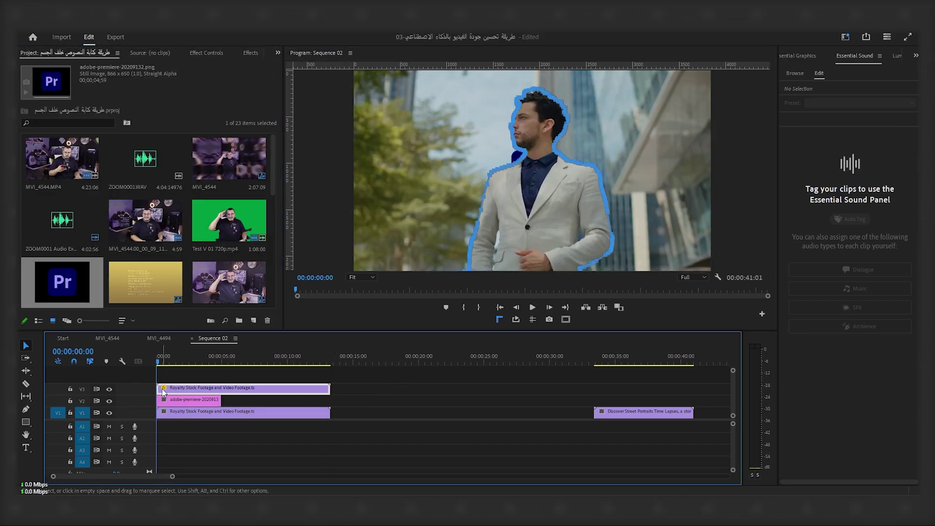
pyautogui.click(207, 53)
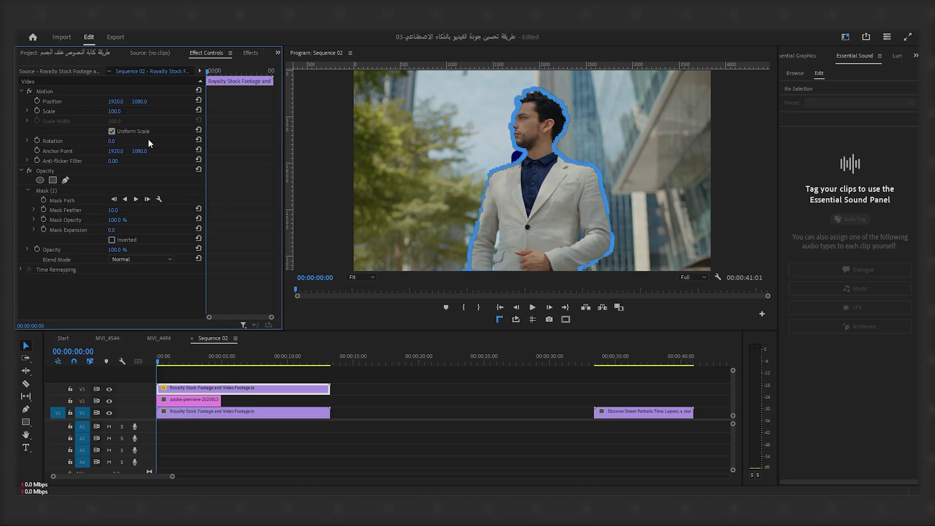
pyautogui.click(200, 399)
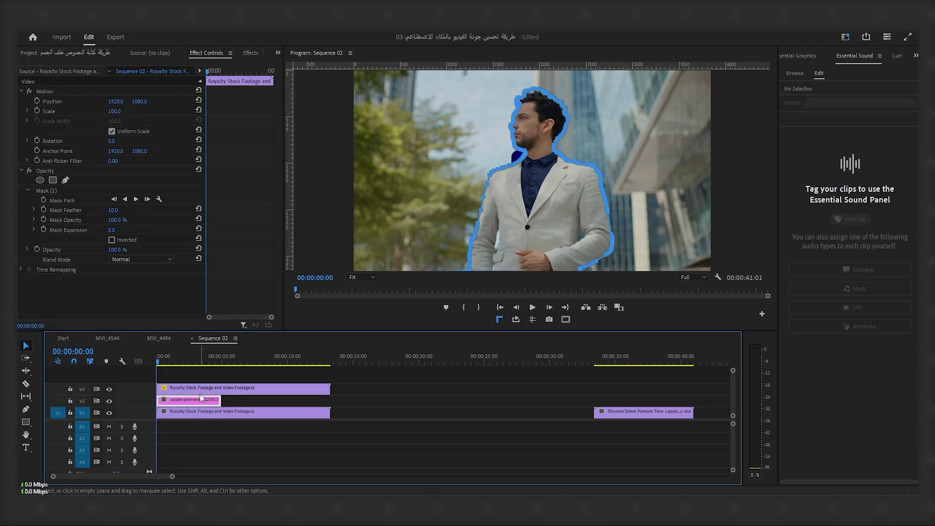
pyautogui.moveTo(115, 101); pyautogui.dragTo(64, 101)
# Enable keyframing on the V3 clip's mask path and track the mask forward to the end of the clip
pyautogui.click(263, 388)
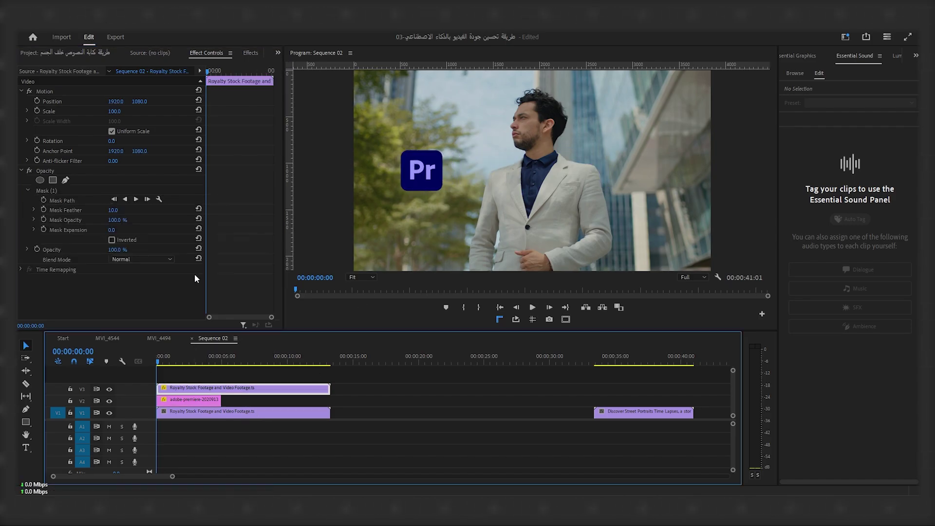
pyautogui.click(71, 191)
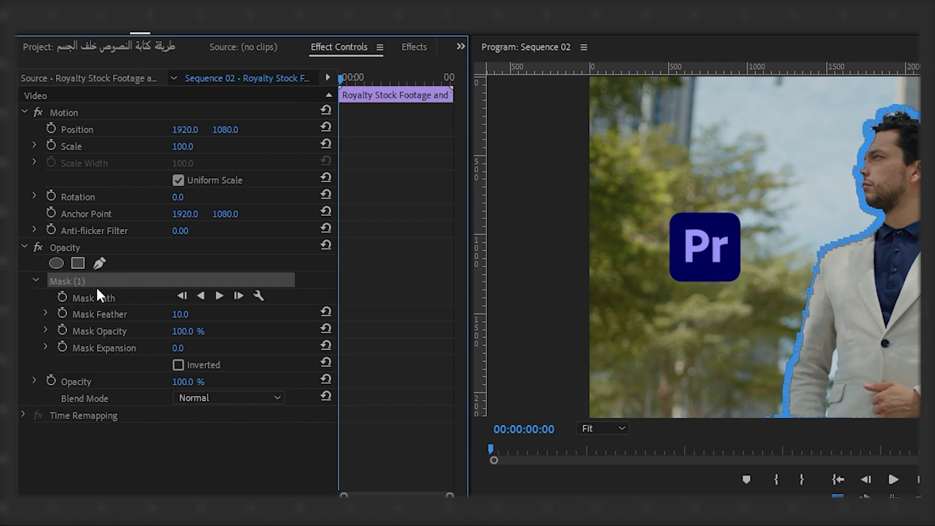
pyautogui.click(63, 297)
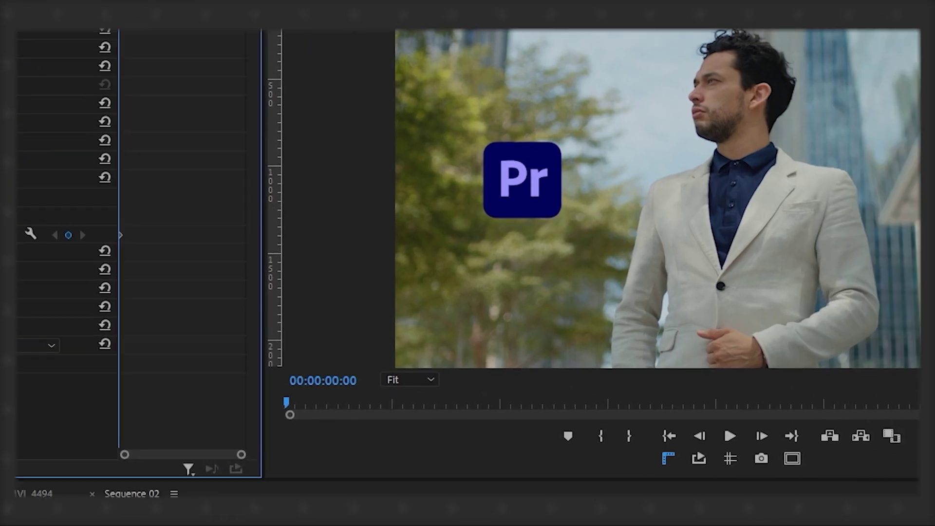
pyautogui.click(219, 296)
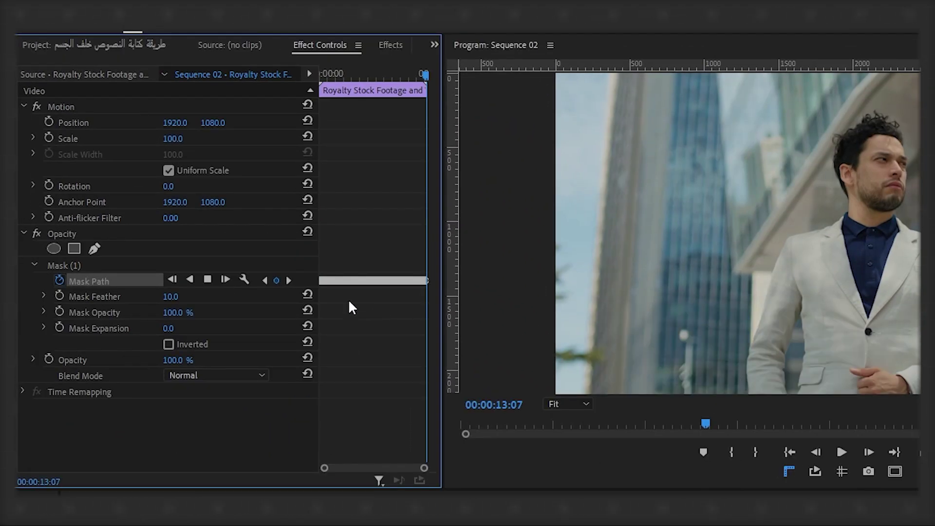
# Check the mask at the clip's end, return to 00:00:00:07 and delete the mask path keyframes that follow it
pyautogui.click(76, 265)
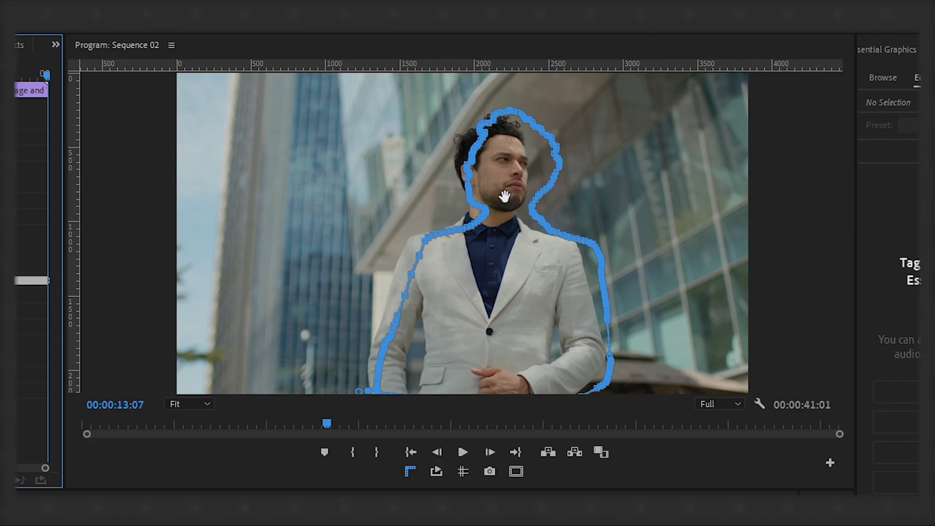
pyautogui.moveTo(75, 321); pyautogui.dragTo(272, 77)
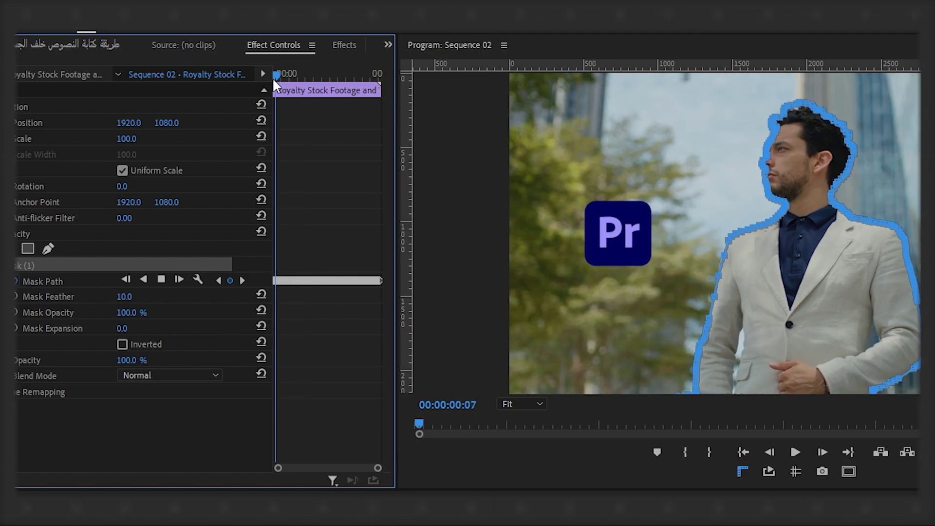
pyautogui.moveTo(279, 263)
pyautogui.mouseDown()
pyautogui.moveTo(329, 309)
pyautogui.moveTo(413, 302)
pyautogui.mouseUp()
pyautogui.press('Delete')
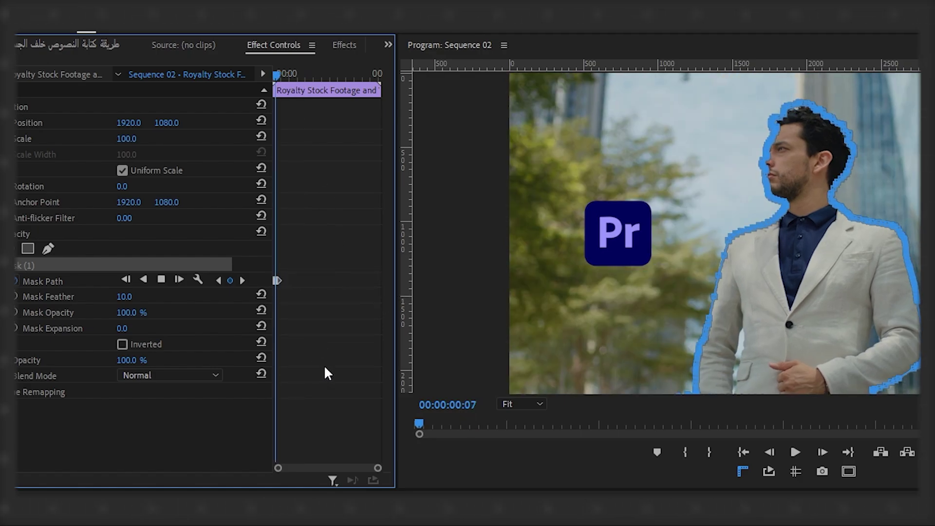
pyautogui.moveTo(377, 467); pyautogui.dragTo(353, 465)
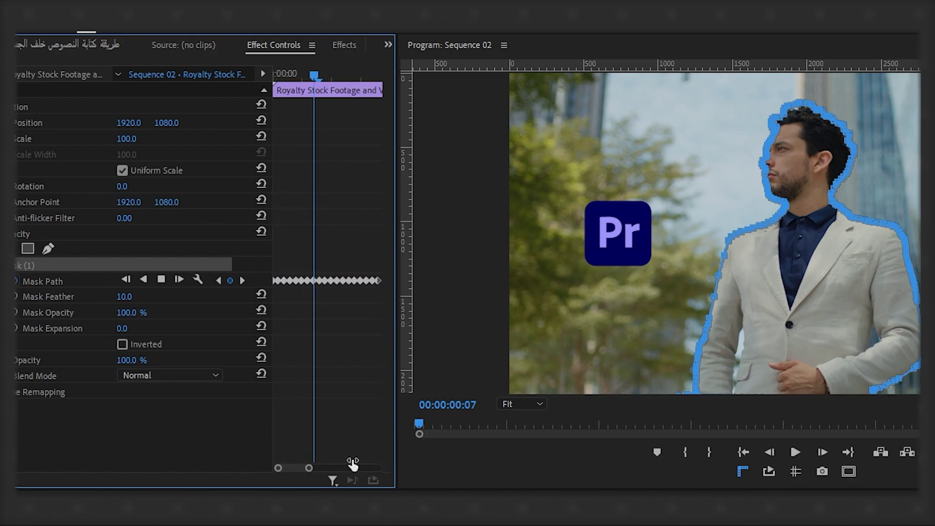
pyautogui.moveTo(317, 265); pyautogui.dragTo(382, 303)
pyautogui.press('Delete')
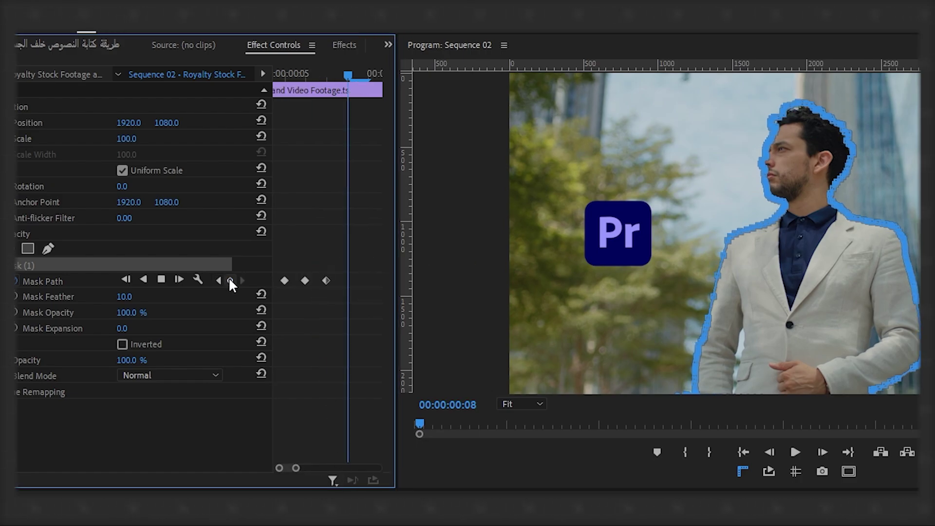
# Add mask path keyframes frame by frame up to 00:00:00:10, track forward from there, and scrub back to check the mask
pyautogui.click(230, 280)
pyautogui.press('Right')
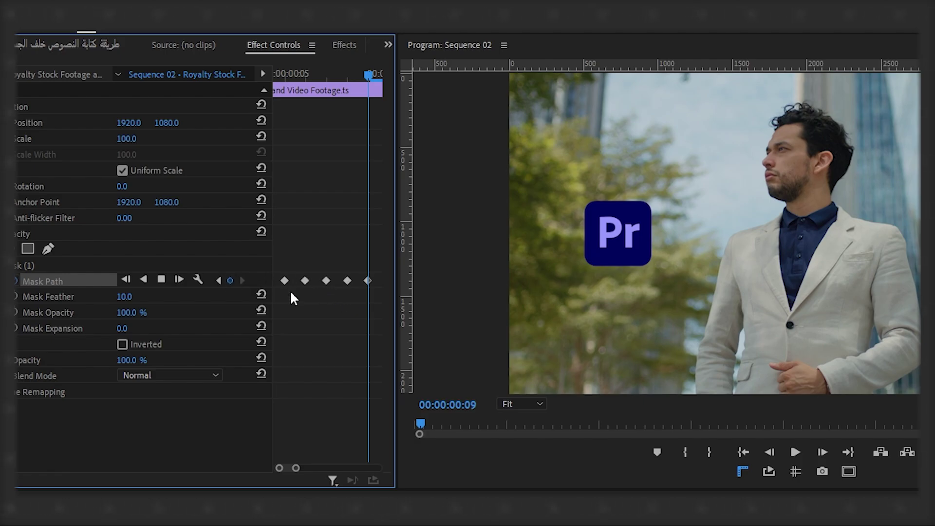
pyautogui.press('Right')
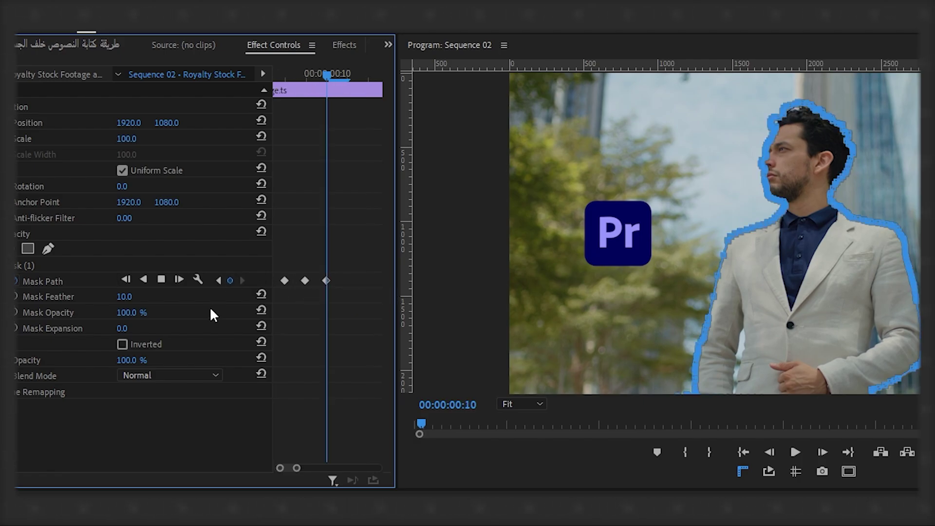
pyautogui.click(165, 279)
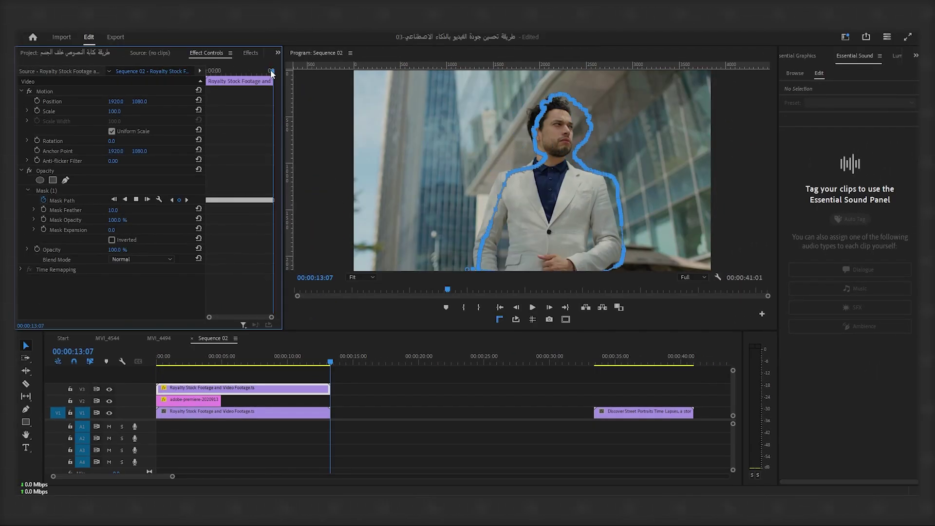
pyautogui.moveTo(272, 73); pyautogui.dragTo(223, 77)
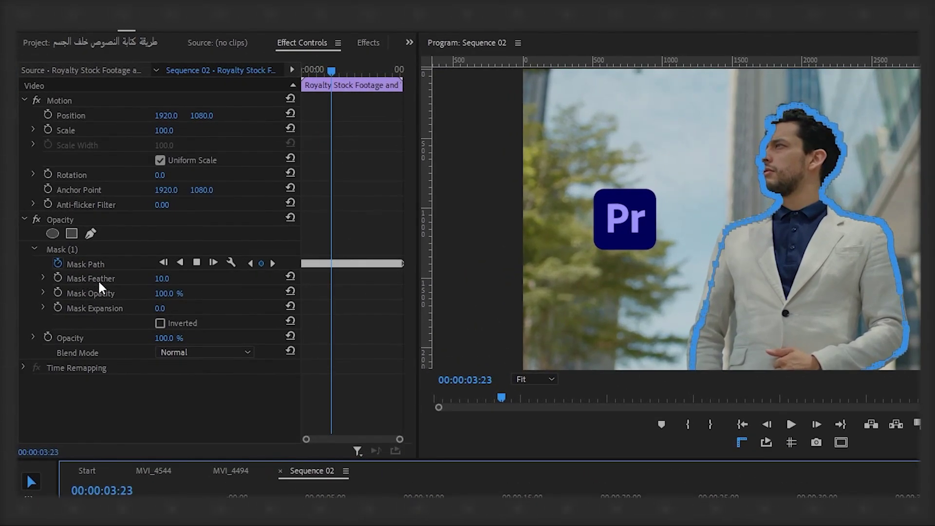
pyautogui.click(345, 385)
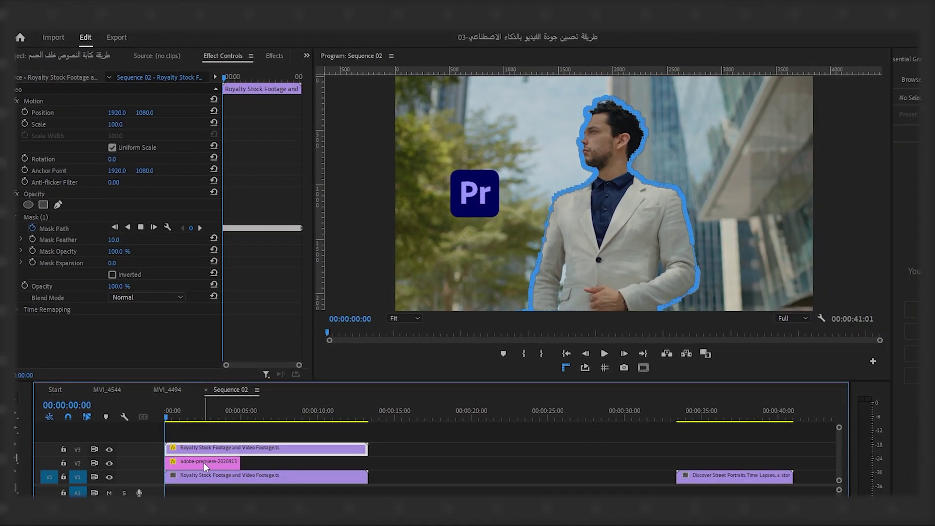
# Scale the V2 logo to 270, keyframe its position starting from 204, 1080 so it passes behind the man, and play the result
pyautogui.click(204, 463)
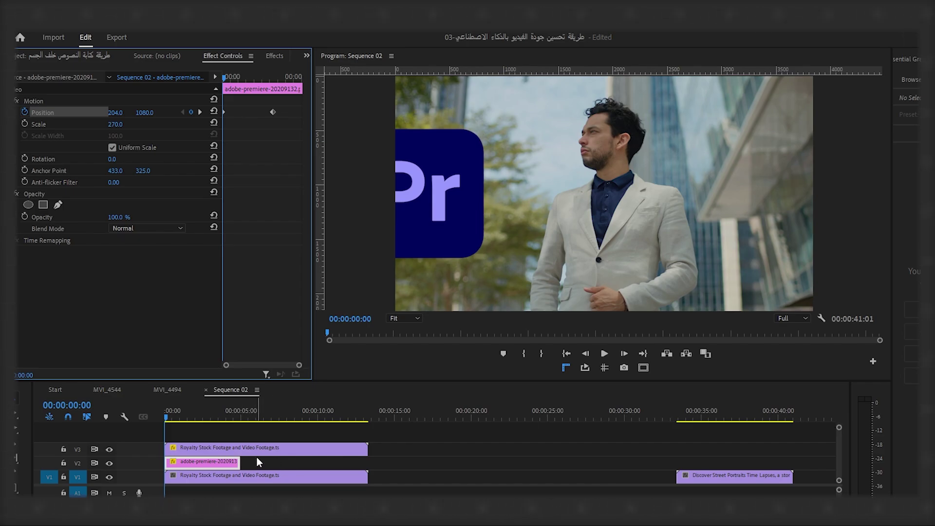
pyautogui.click(604, 353)
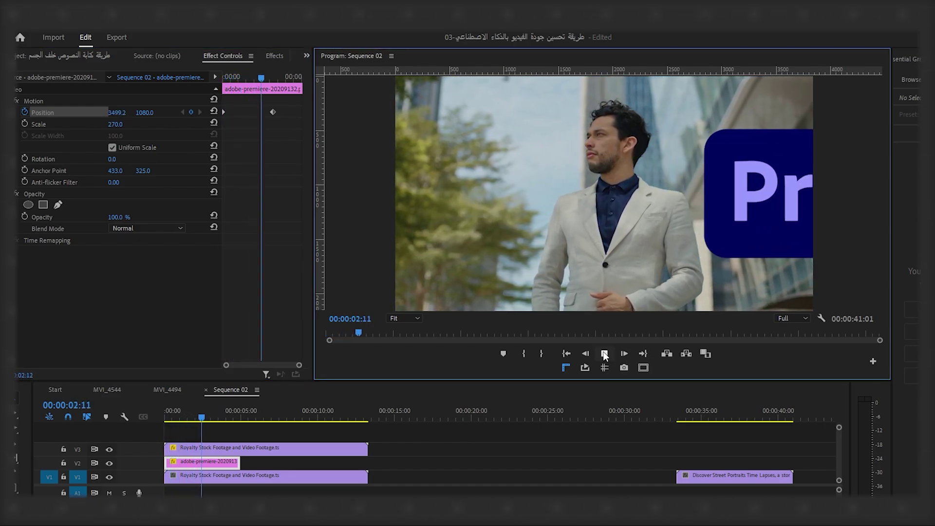
pyautogui.click(604, 354)
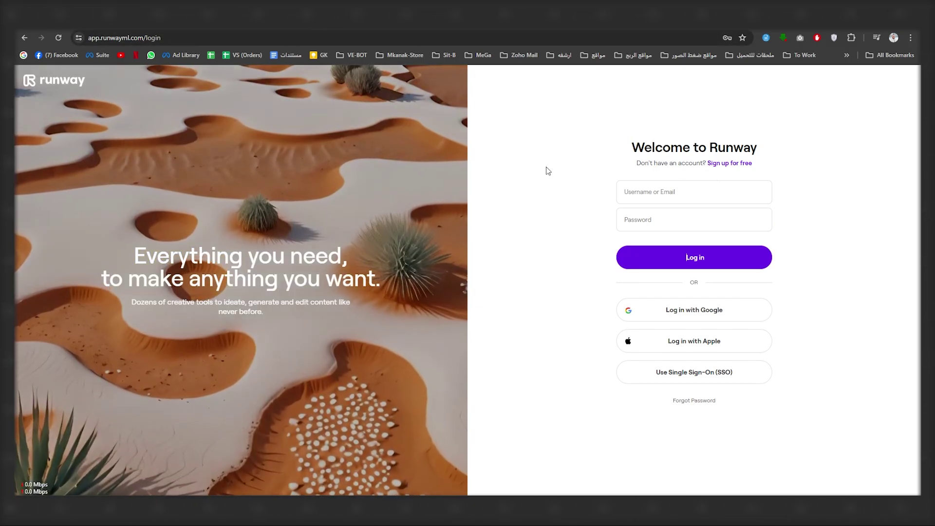
# Switch to the Runway web app, choose free sign-up to reach the dashboard, and dismiss the video download bar and upgrade offer
pyautogui.click(729, 162)
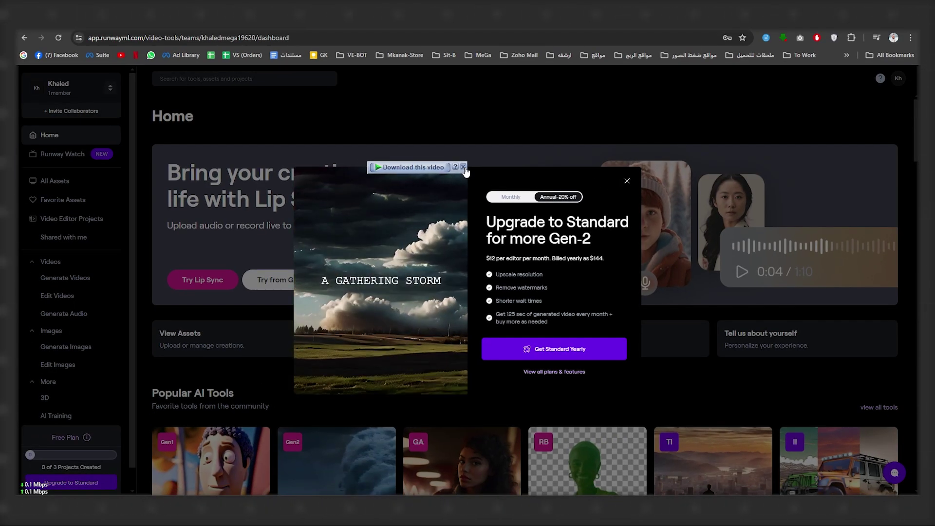
pyautogui.click(464, 168)
pyautogui.click(627, 182)
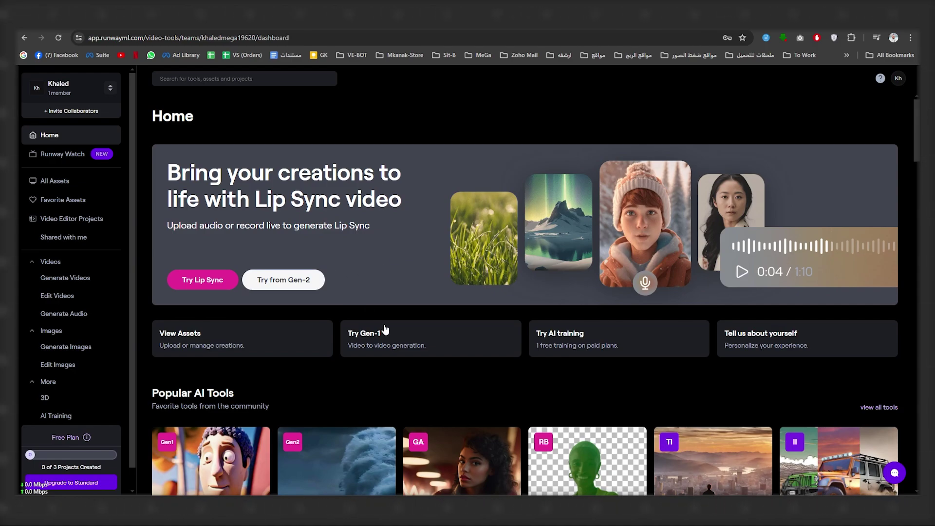
# Start a Remove Background project, upload the Royalty Stock Footage video and load it onto the timeline for masking
pyautogui.scroll(-3, 397, 344)
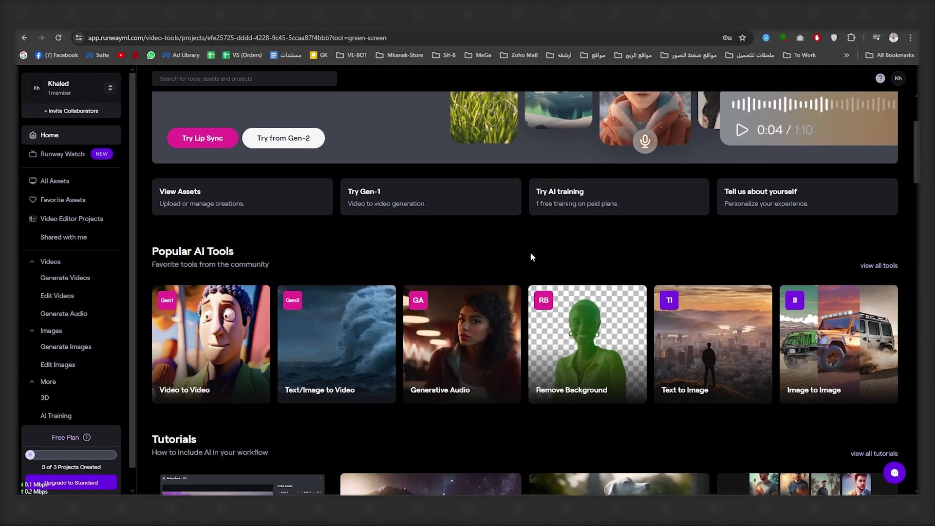
pyautogui.click(450, 197)
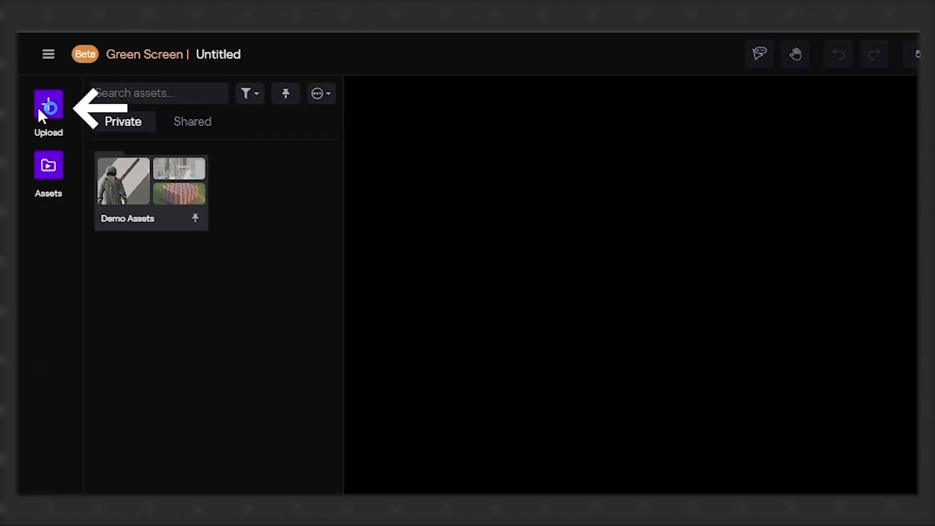
pyautogui.click(32, 104)
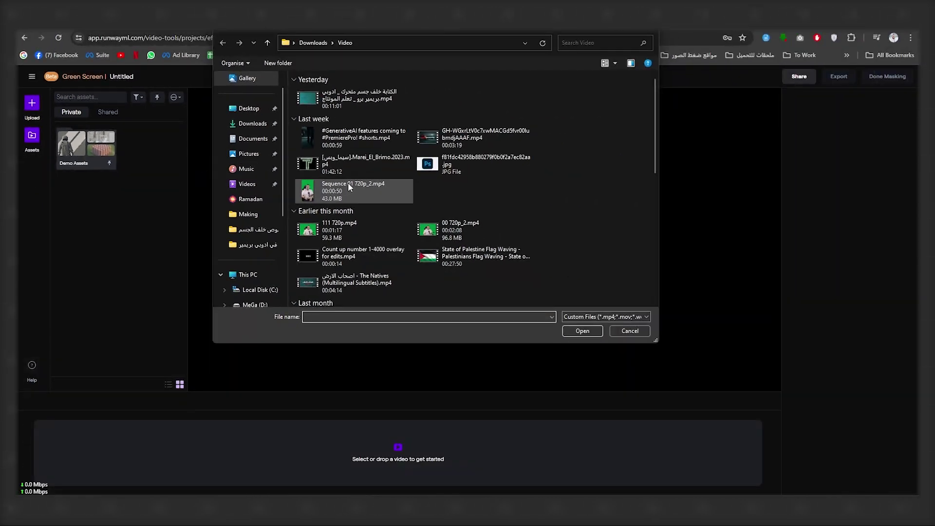
pyautogui.scroll(-5, 495, 194)
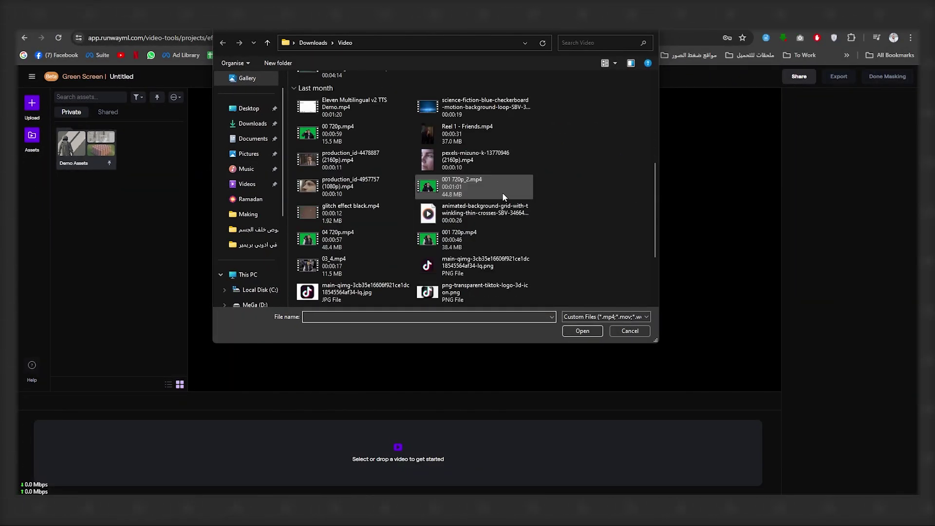
pyautogui.doubleClick(516, 191)
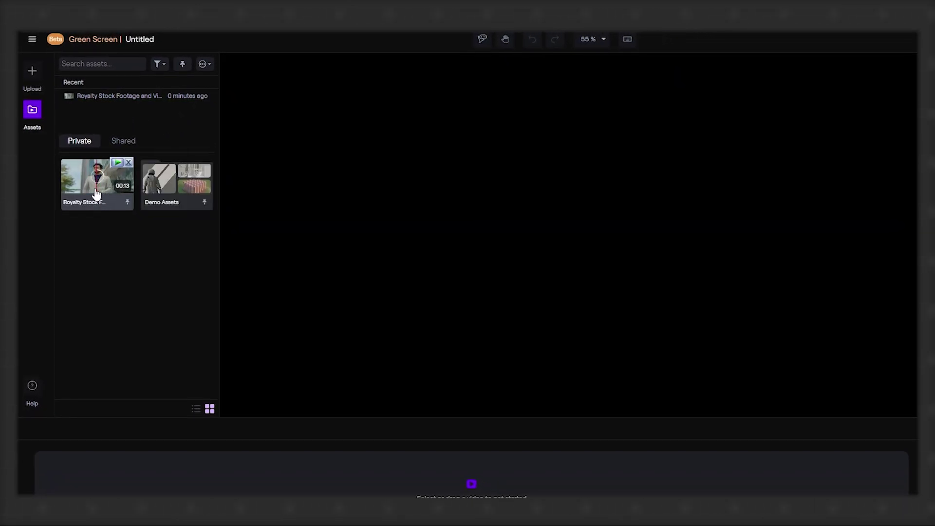
pyautogui.moveTo(86, 177); pyautogui.dragTo(411, 482)
pyautogui.moveTo(333, 471); pyautogui.dragTo(333, 471)
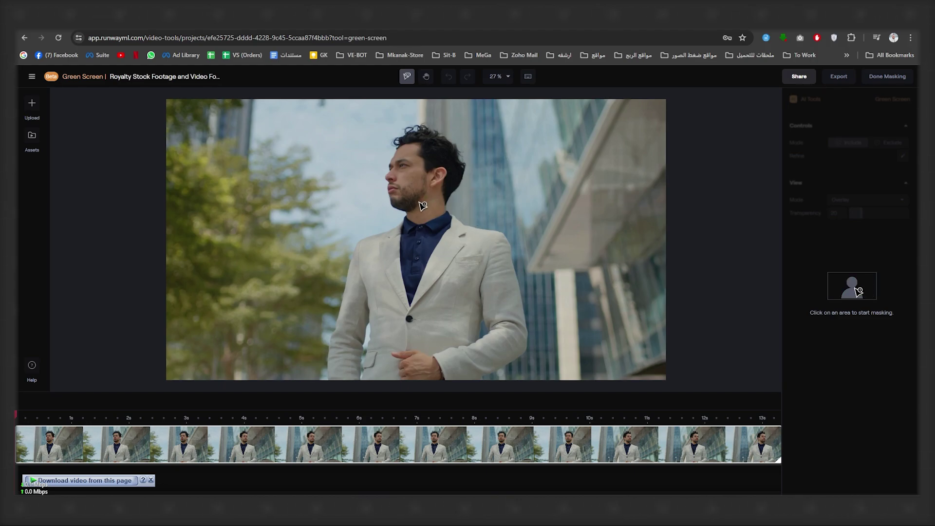
# Add include mask points over the man's sleeves, jacket, shirt, neck, face and hair on the first frame
pyautogui.click(354, 334)
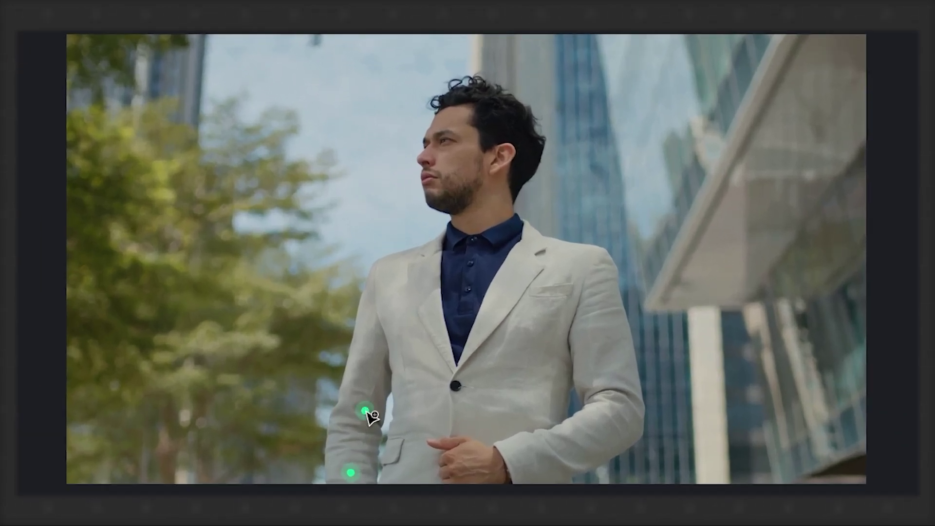
pyautogui.click(381, 337)
pyautogui.click(385, 279)
pyautogui.click(463, 257)
pyautogui.click(476, 196)
pyautogui.click(442, 161)
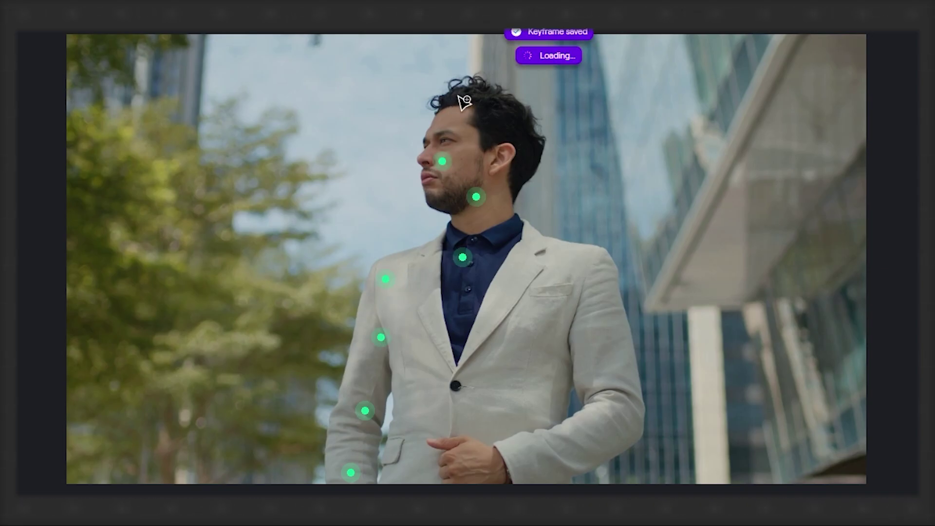
pyautogui.click(466, 104)
pyautogui.click(503, 175)
pyautogui.click(507, 274)
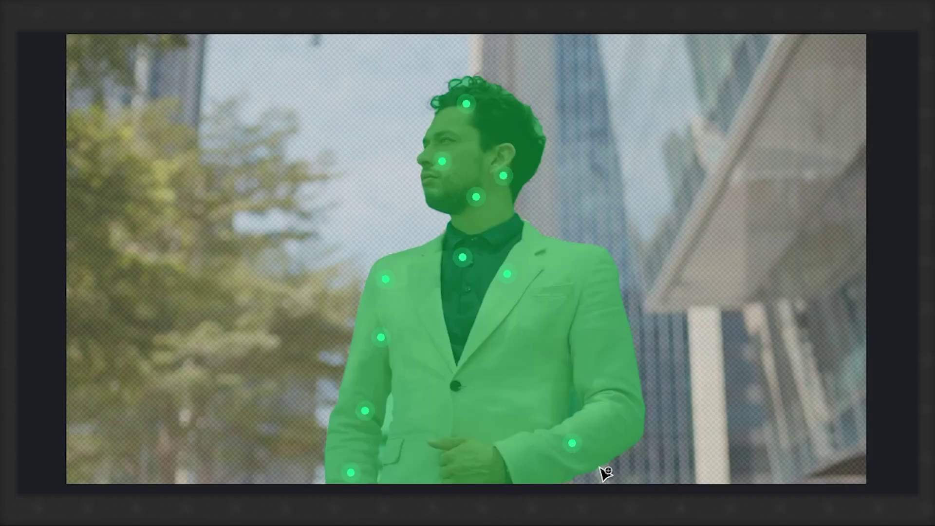
pyautogui.click(613, 374)
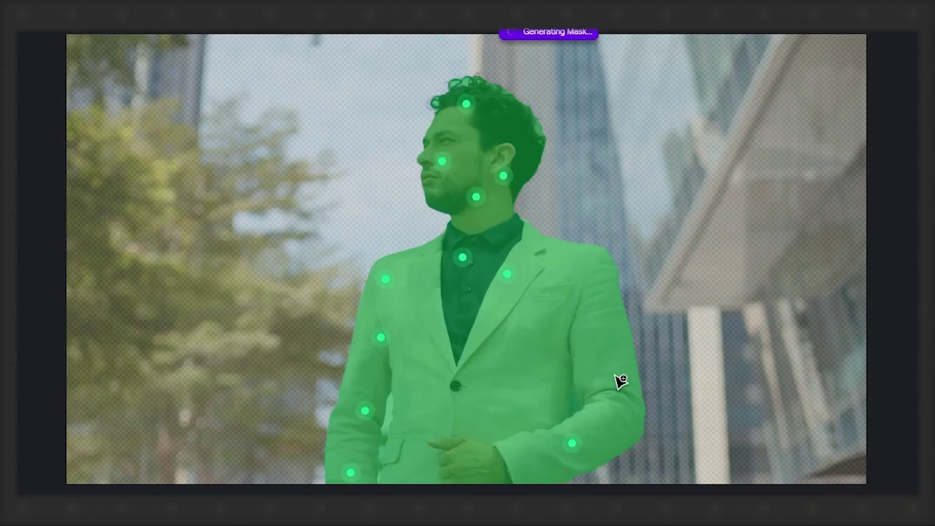
pyautogui.click(585, 303)
pyautogui.click(507, 373)
pyautogui.click(490, 393)
pyautogui.click(423, 410)
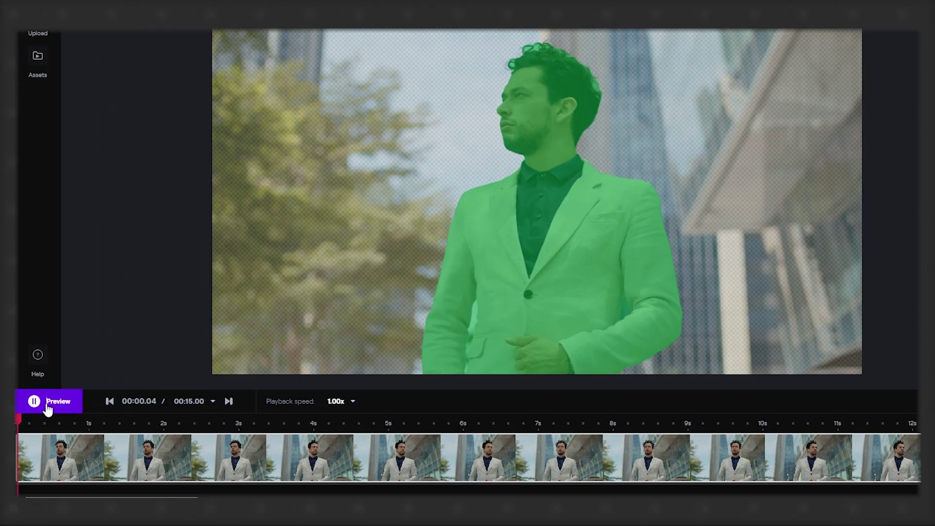
# Preview the mask through the clip to about 12 seconds and return the playhead to the start
pyautogui.click(53, 406)
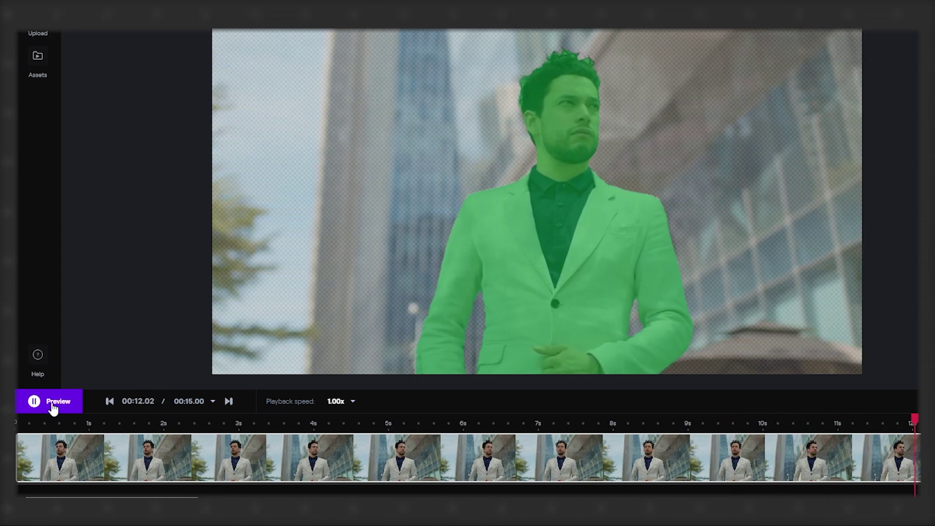
pyautogui.click(45, 420)
pyautogui.moveTo(48, 421); pyautogui.dragTo(16, 421)
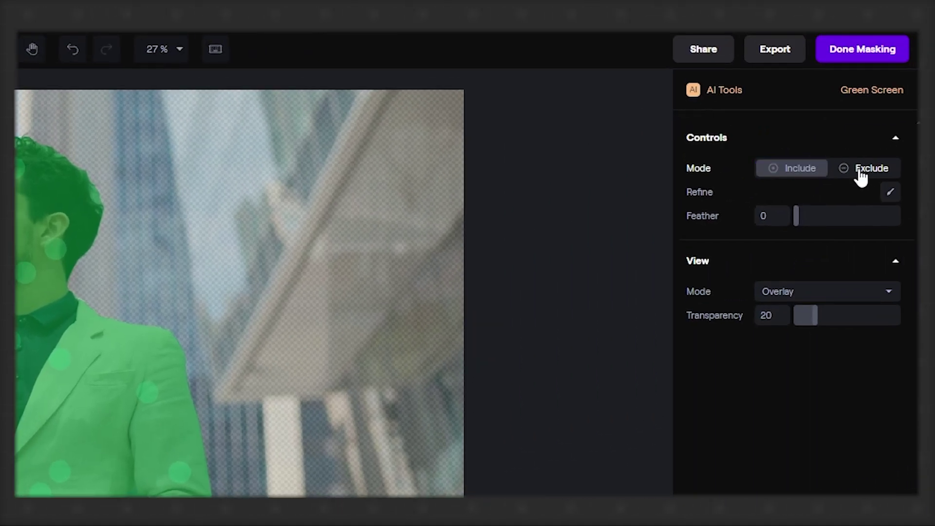
# Switch masking to Exclude and mark the background gaps between the man's arms and torso at the start and at 00:06.60
pyautogui.click(860, 171)
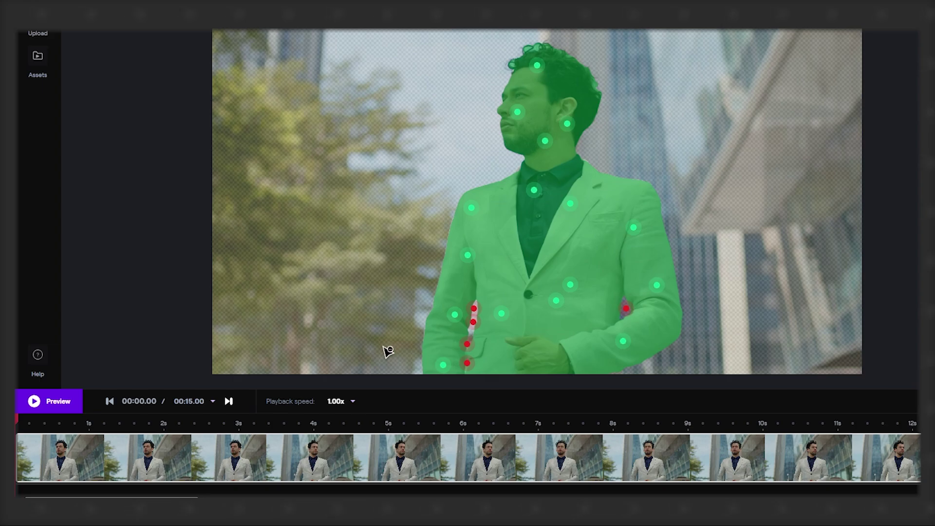
pyautogui.click(47, 403)
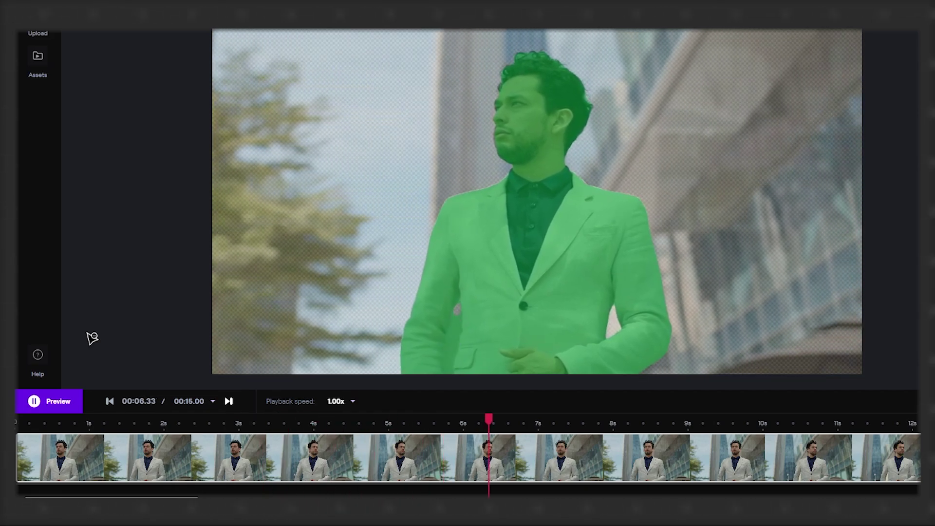
pyautogui.press('space')
pyautogui.moveTo(562, 422); pyautogui.dragTo(509, 417)
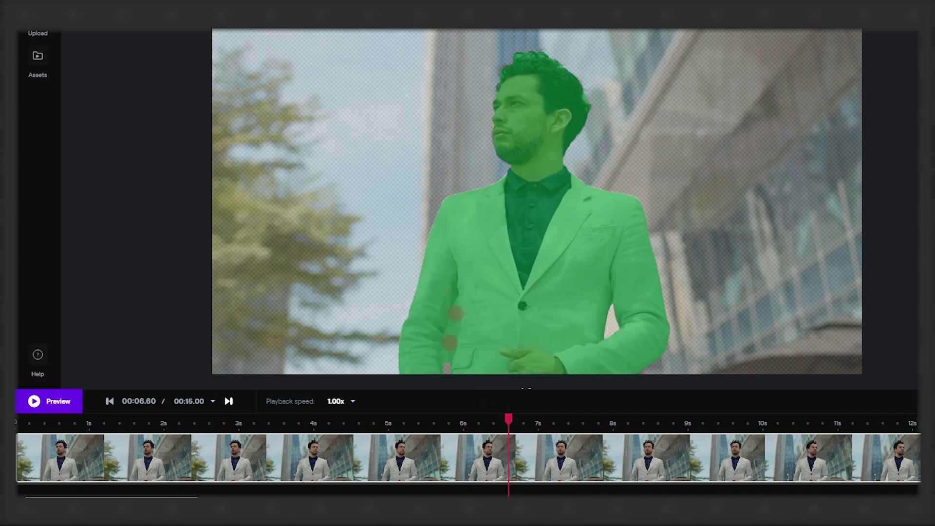
# Replay the corrected mask from the start to the end of the clip and go back to about 1.3 seconds
pyautogui.moveTo(509, 418); pyautogui.dragTo(19, 418)
pyautogui.click(39, 403)
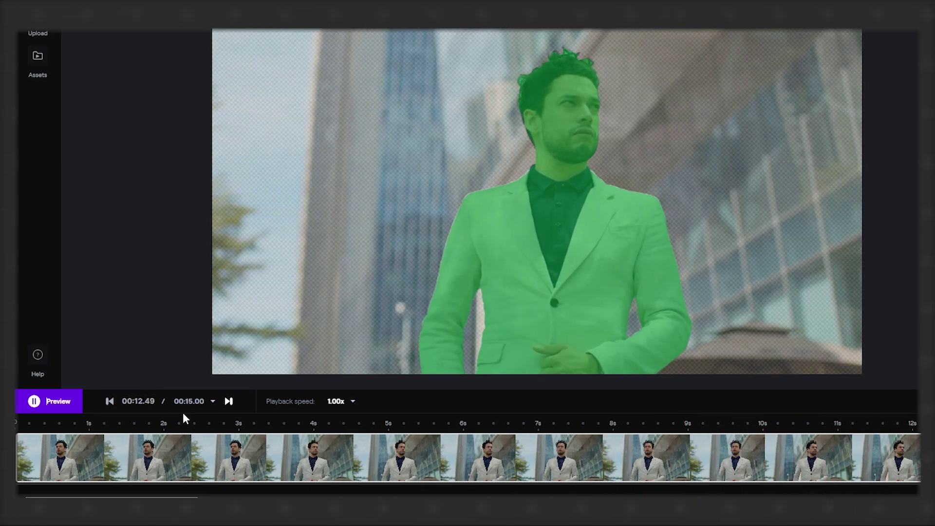
pyautogui.press('space')
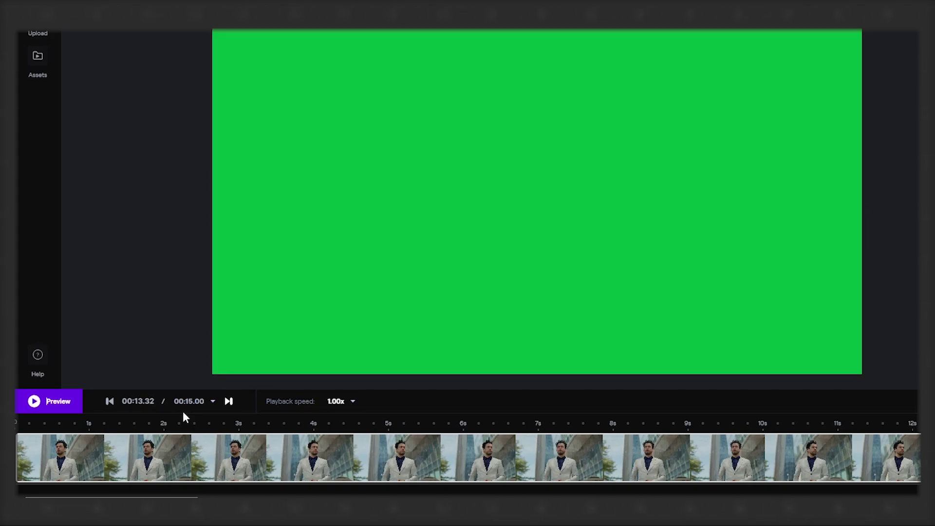
pyautogui.click(157, 419)
pyautogui.click(113, 419)
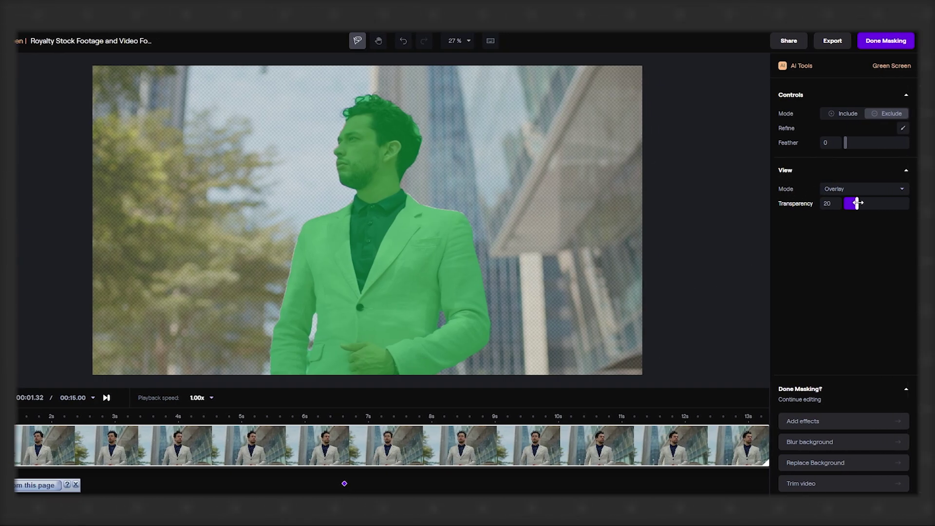
# Set the mask feather to 20 and the overlay transparency to 100, and finish masking
pyautogui.moveTo(895, 204); pyautogui.dragTo(852, 207)
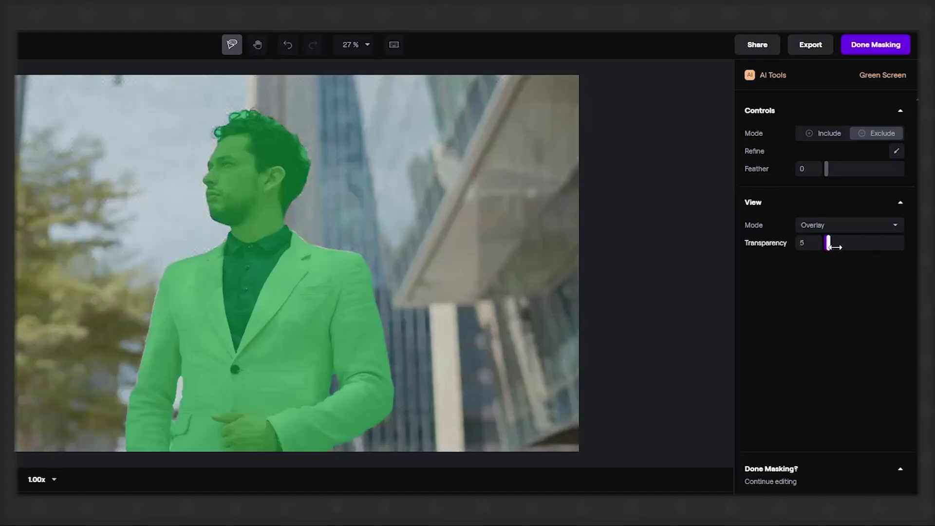
pyautogui.moveTo(835, 247); pyautogui.dragTo(863, 248)
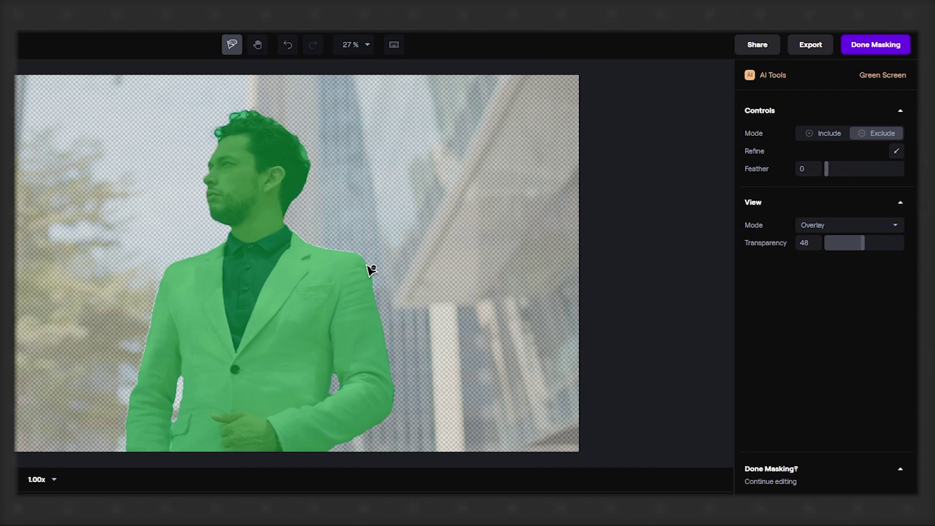
pyautogui.moveTo(829, 169); pyautogui.dragTo(839, 169)
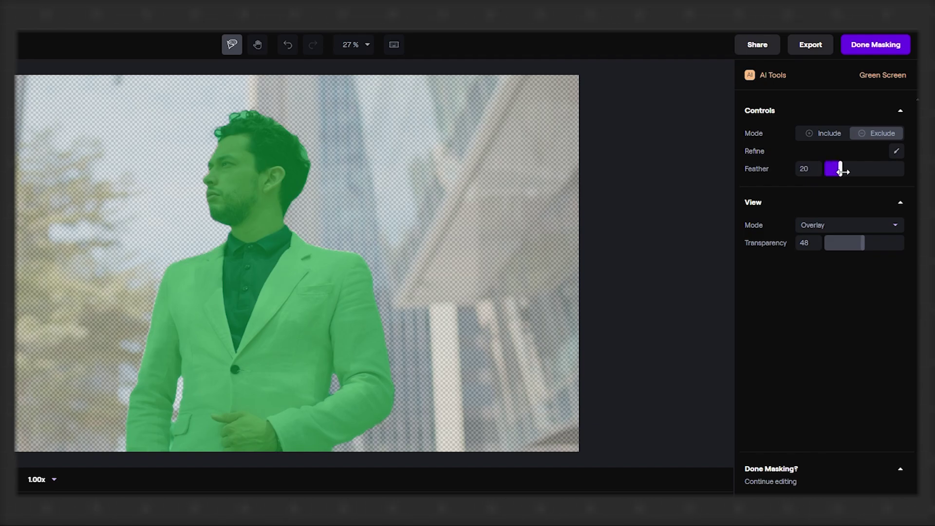
pyautogui.moveTo(855, 248); pyautogui.dragTo(911, 250)
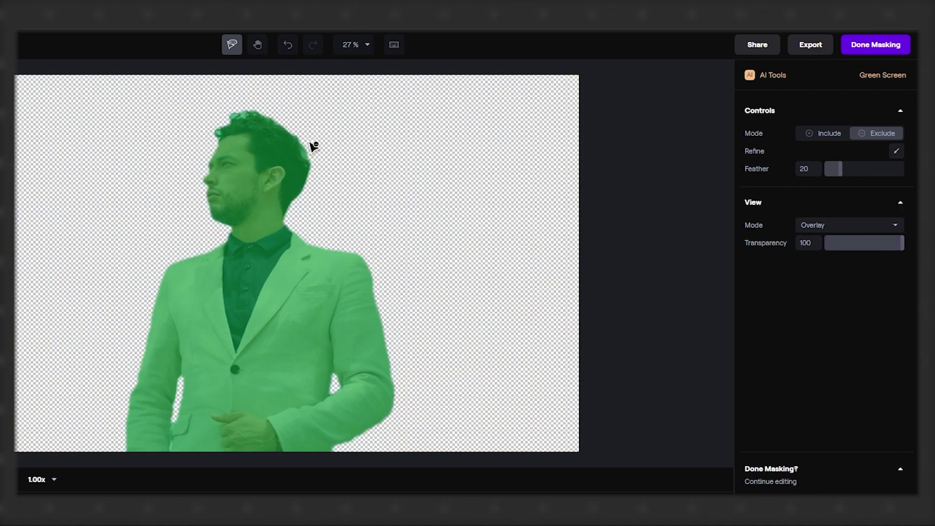
pyautogui.moveTo(785, 241); pyautogui.dragTo(776, 240)
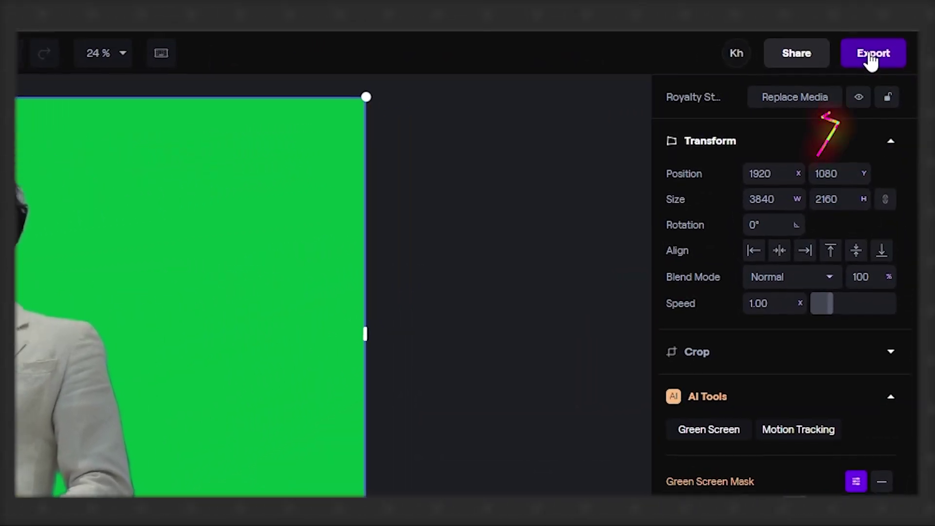
# Export the green-screen video as a 720p MP4 and download the exported file from the assets page
pyautogui.click(871, 55)
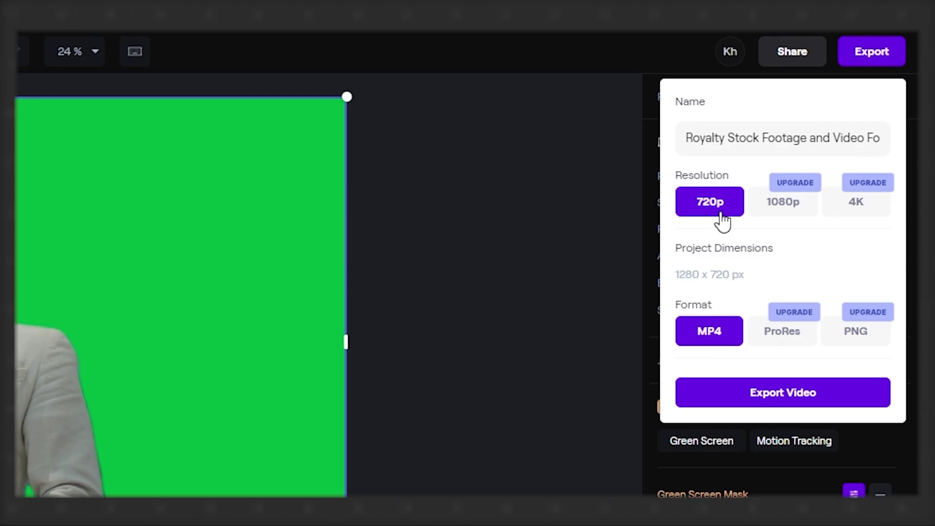
pyautogui.click(775, 395)
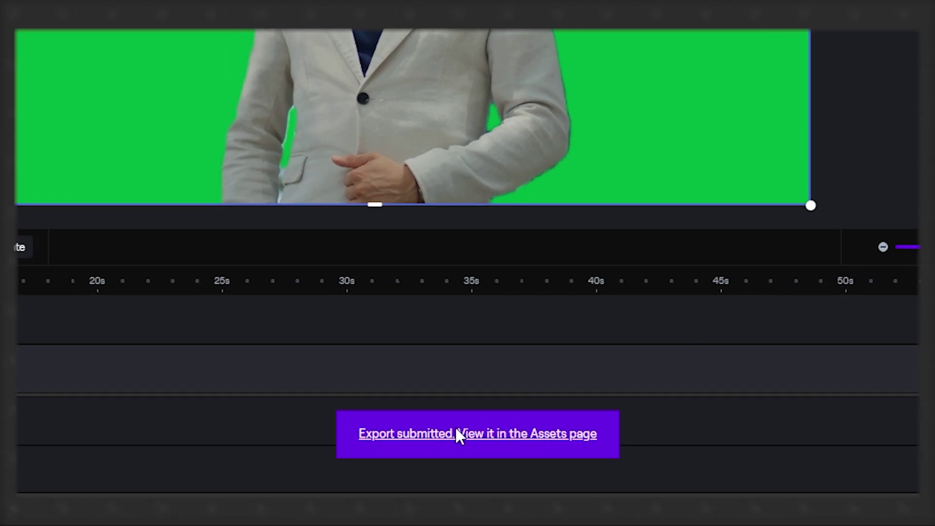
pyautogui.click(457, 435)
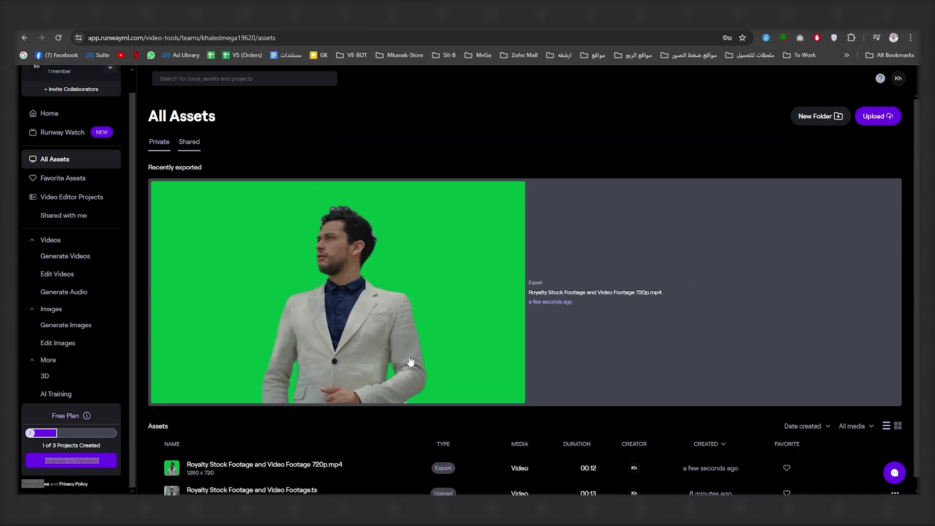
pyautogui.scroll(-2, 410, 361)
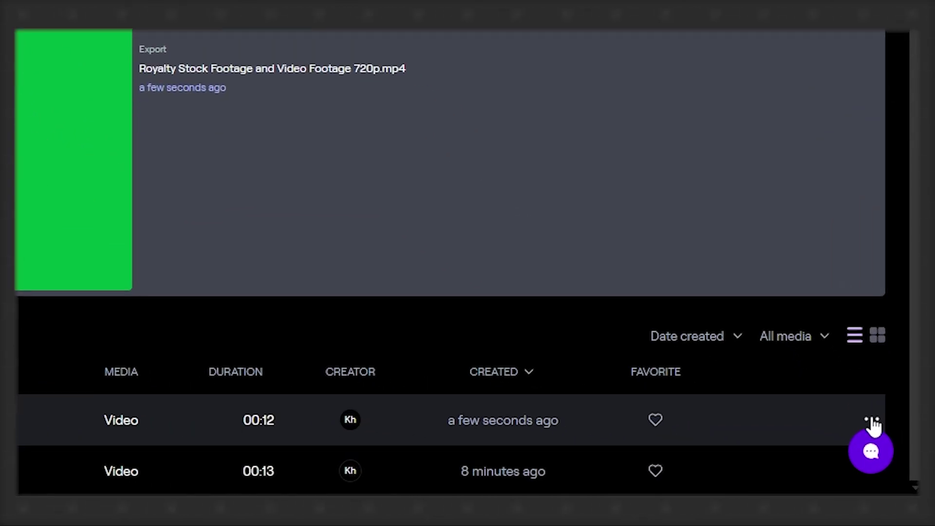
pyautogui.click(871, 421)
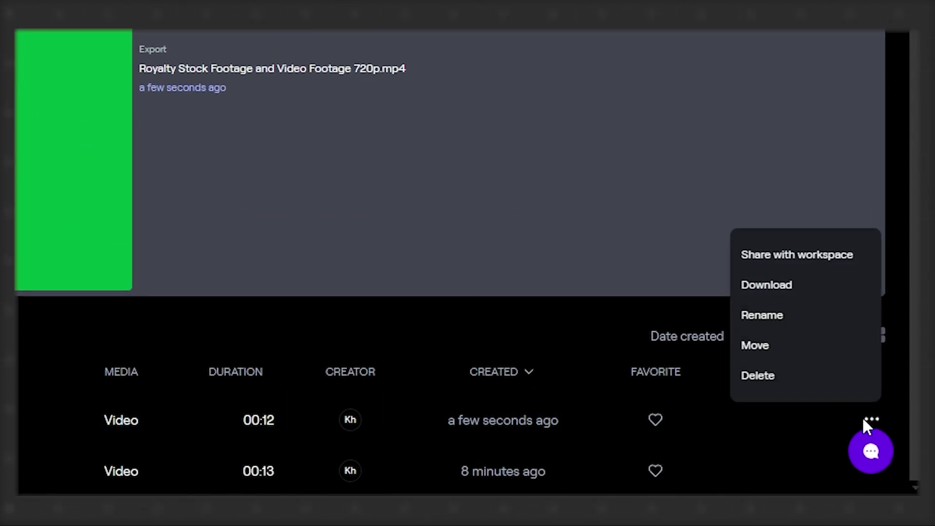
pyautogui.click(759, 292)
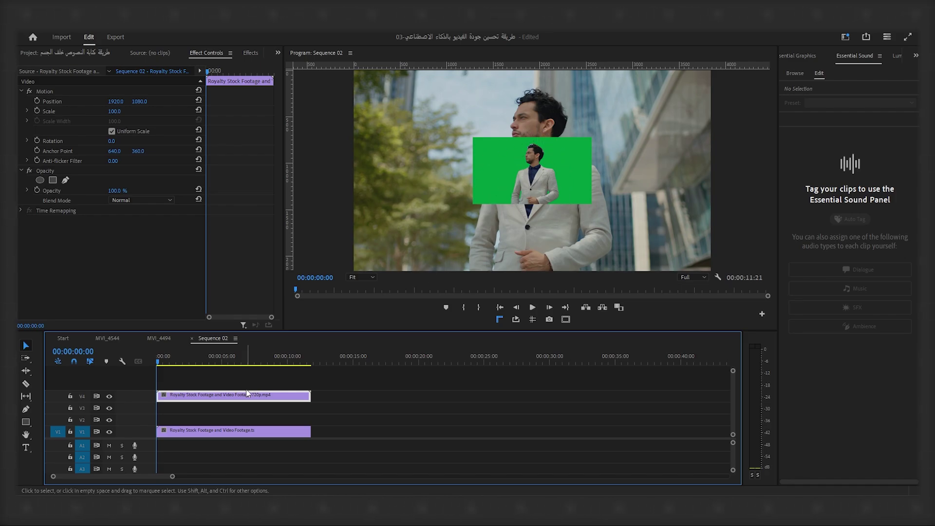
# In Premiere Pro, set the scale of the 720p green-screen clip on V4 to 300
pyautogui.click(115, 111)
pyautogui.write('300')
pyautogui.press('Return')
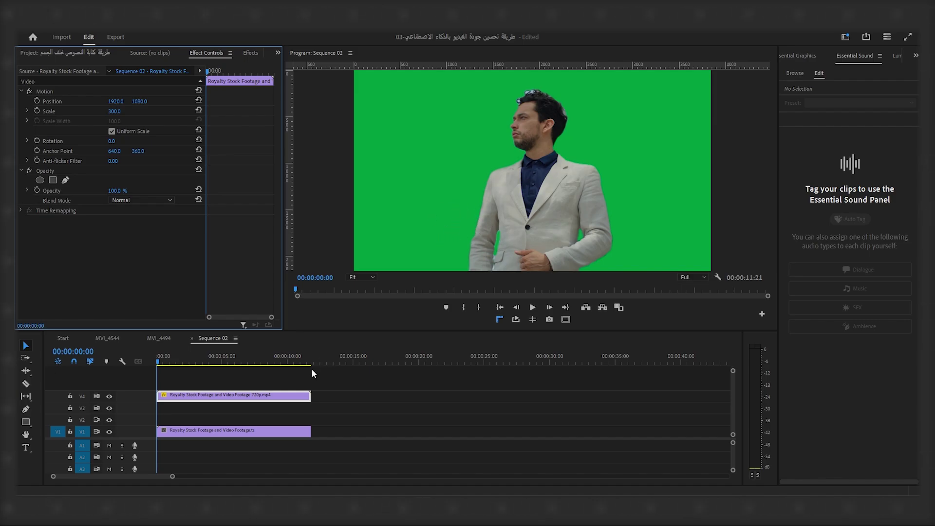
# Duplicate the original footage from V1 onto V3 and toggle the V4 track's visibility to compare the layers
pyautogui.click(253, 432)
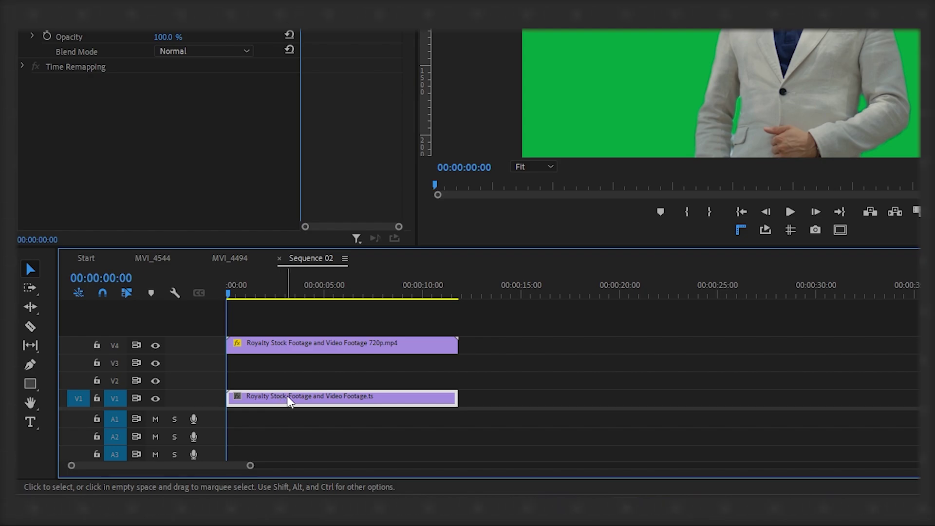
pyautogui.moveTo(301, 402); pyautogui.dragTo(295, 370)
pyautogui.press('alt')
pyautogui.click(295, 369)
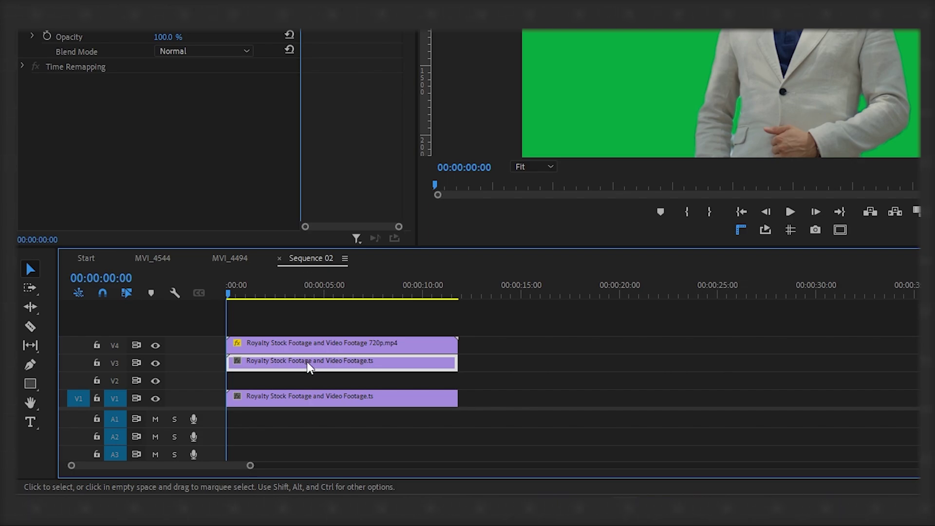
pyautogui.click(156, 346)
pyautogui.click(156, 345)
pyautogui.click(156, 345)
pyautogui.click(156, 346)
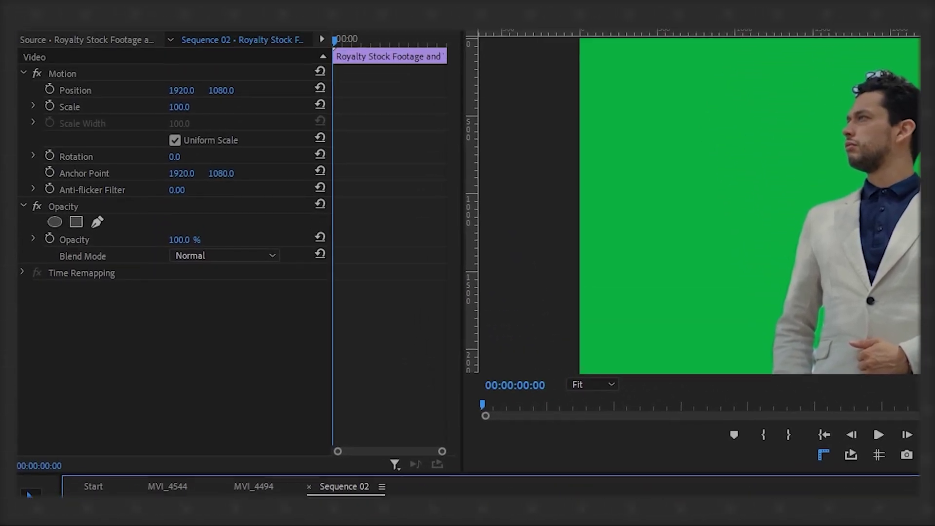
# Find the Track Matte Key effect and apply it to the duplicated footage on V3
pyautogui.click(126, 59)
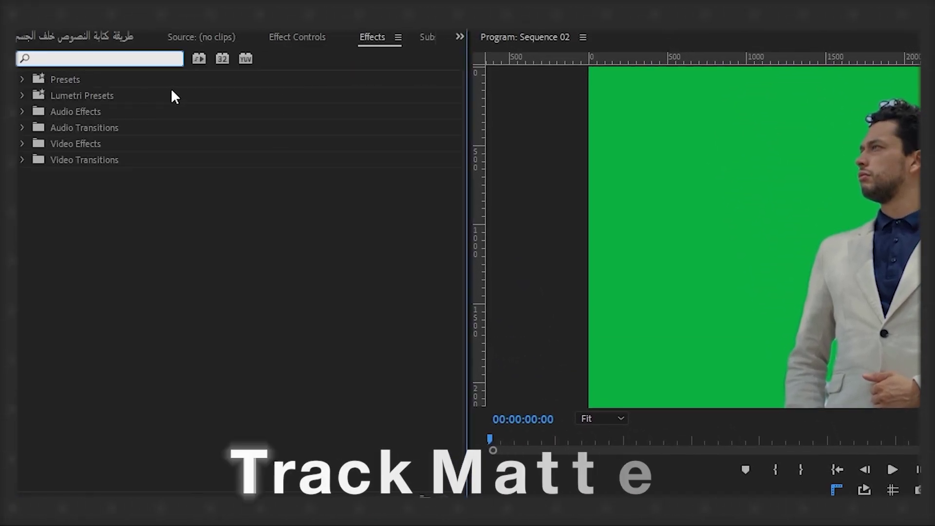
pyautogui.write('trac')
pyautogui.click(92, 206)
pyautogui.moveTo(92, 206); pyautogui.dragTo(341, 372)
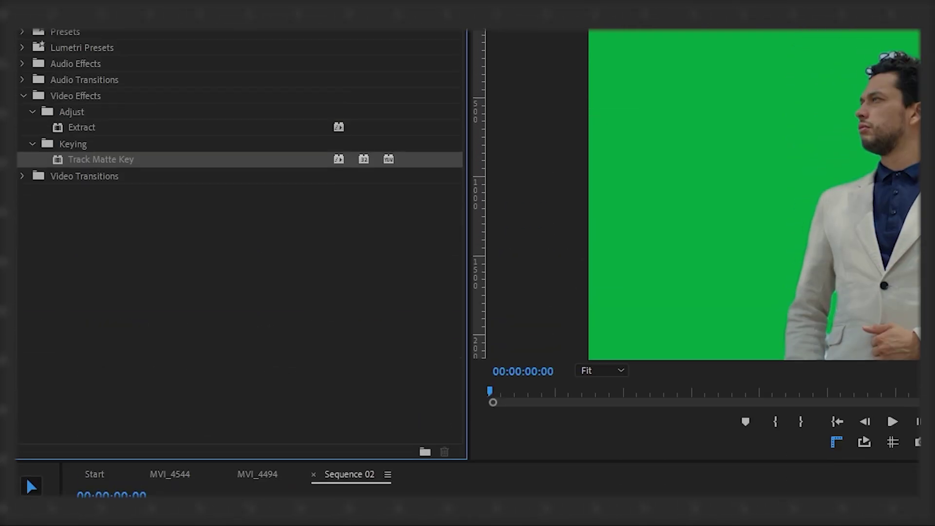
# Find the Ultra Key effect and apply it to the 720p green-screen clip on V4
pyautogui.doubleClick(114, 62)
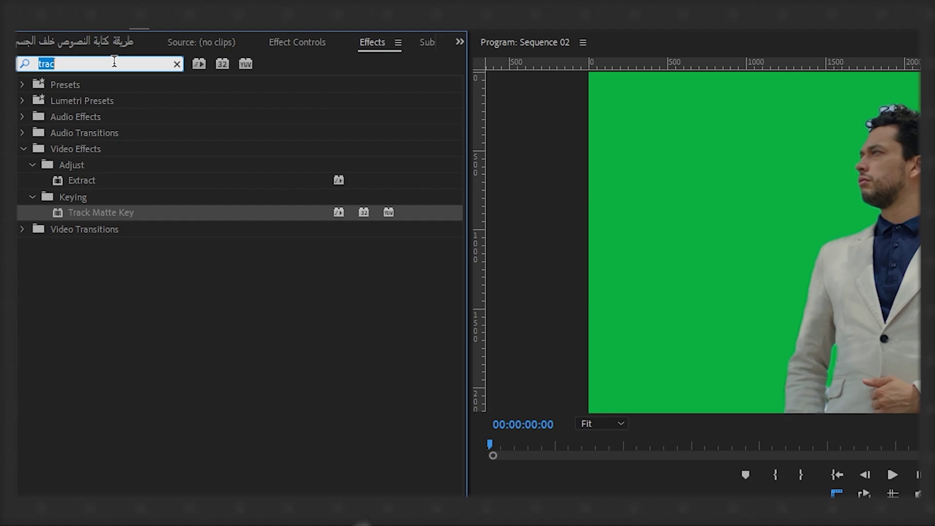
pyautogui.write('key')
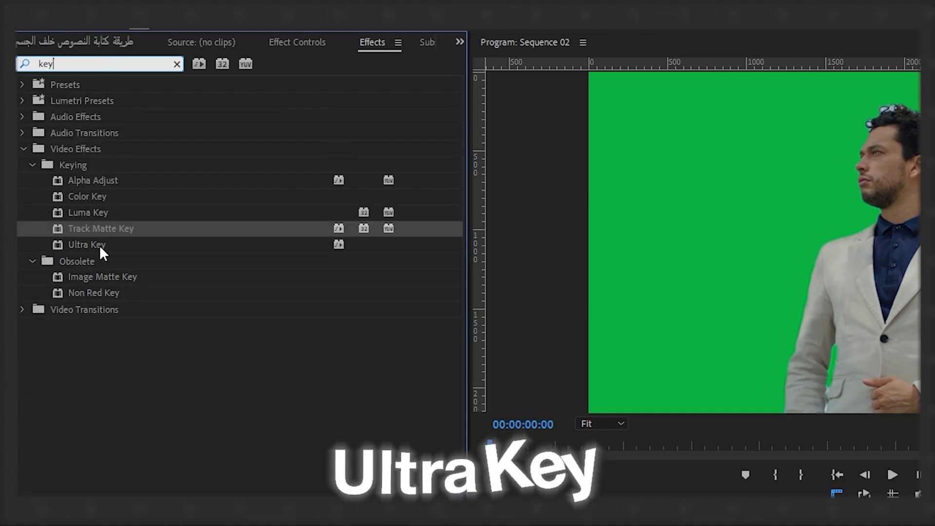
pyautogui.moveTo(98, 246); pyautogui.dragTo(341, 430)
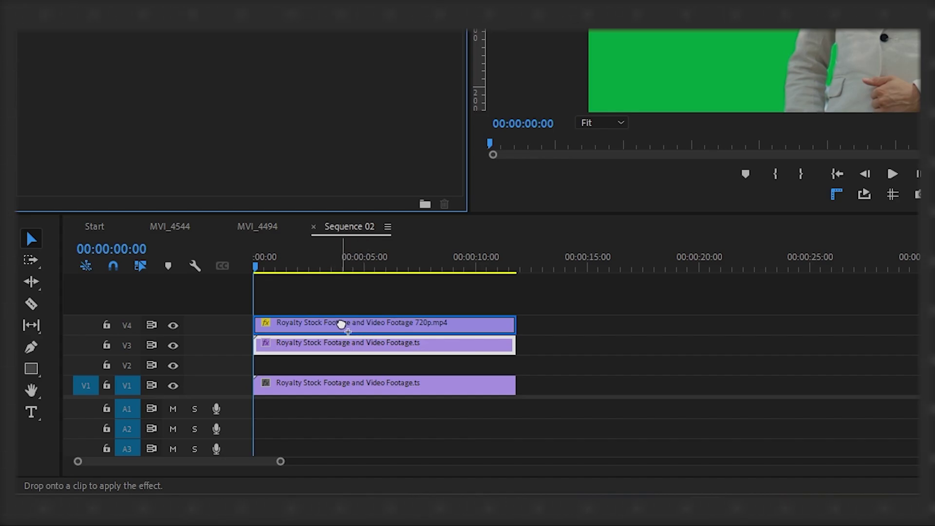
pyautogui.moveTo(341, 325); pyautogui.dragTo(342, 325)
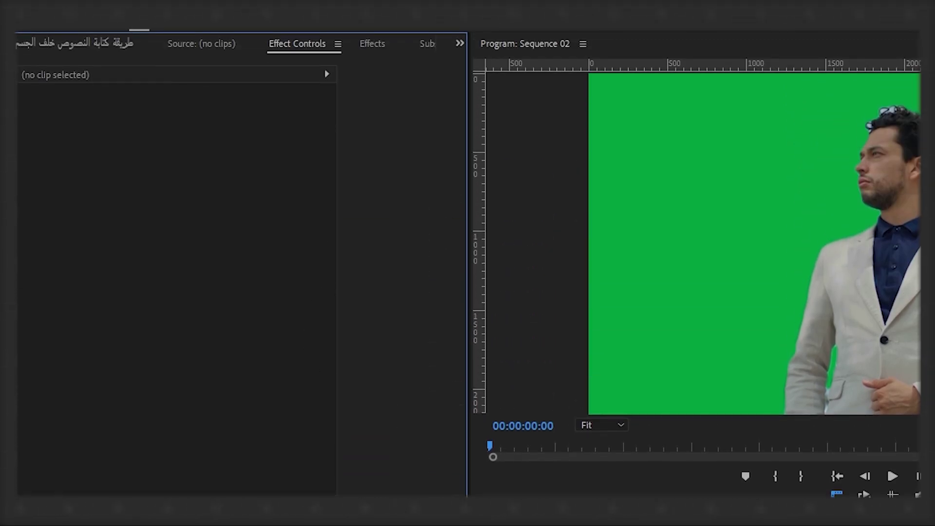
# Sample the green background as the Ultra Key's key color on the V4 clip
pyautogui.click(312, 522)
pyautogui.click(117, 328)
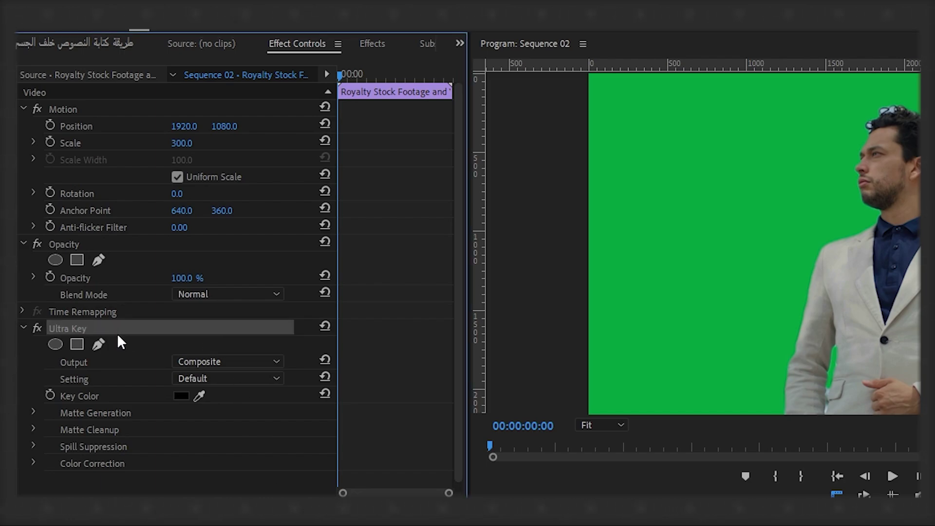
pyautogui.click(199, 395)
pyautogui.click(767, 243)
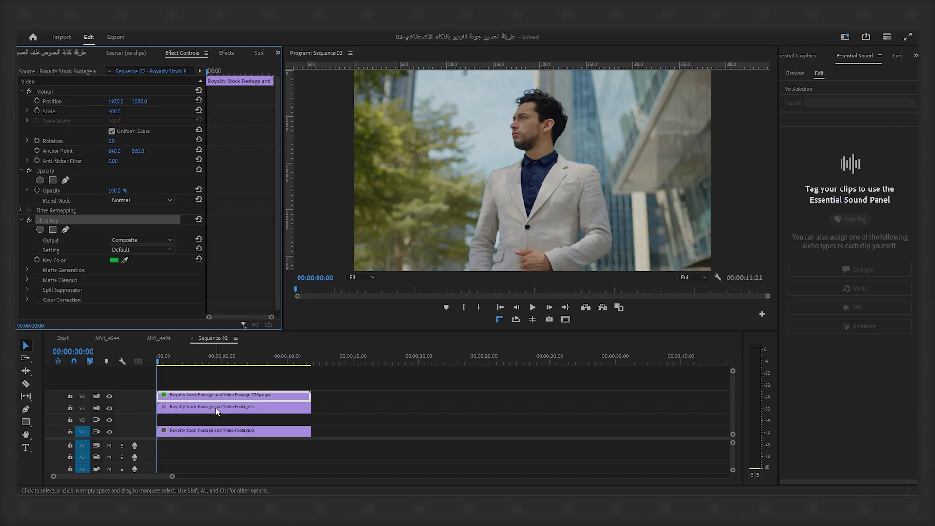
# Set the matte of the V3 clip's Track Matte Key to Video 4
pyautogui.click(217, 410)
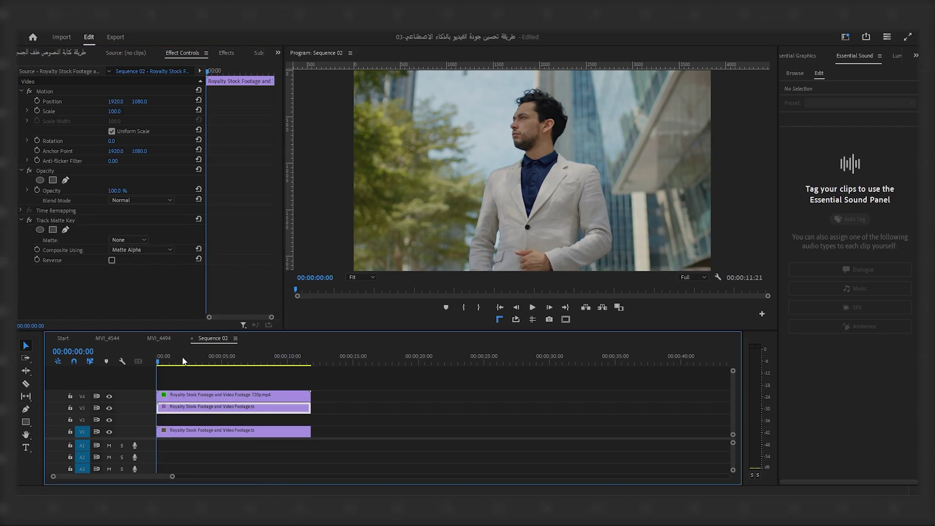
pyautogui.click(60, 223)
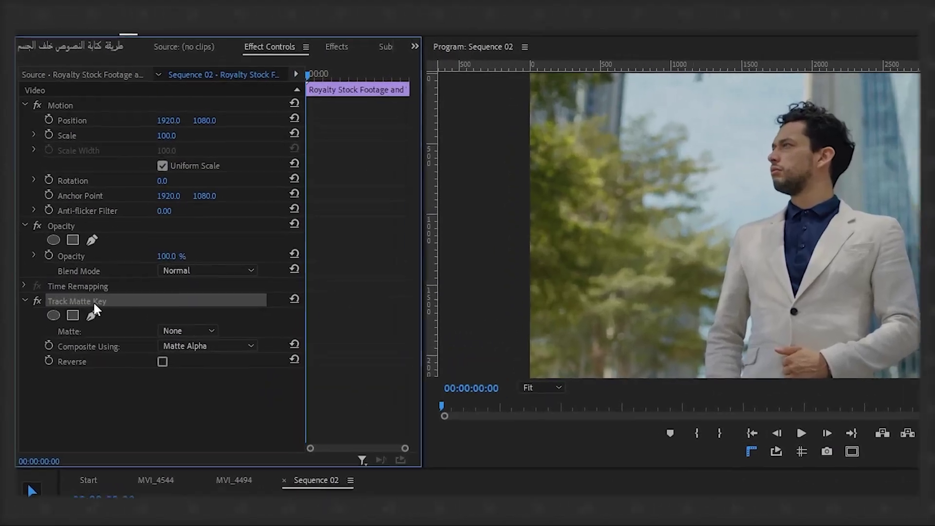
pyautogui.click(114, 316)
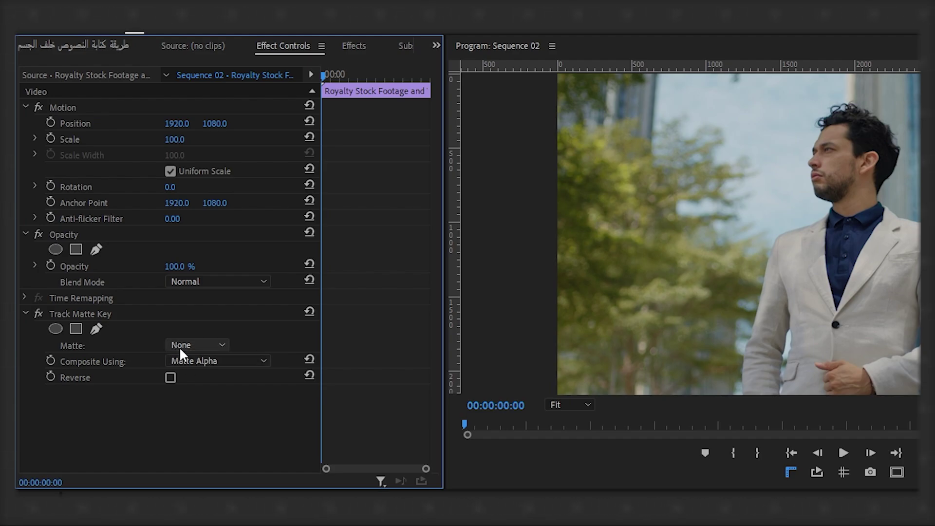
pyautogui.click(221, 344)
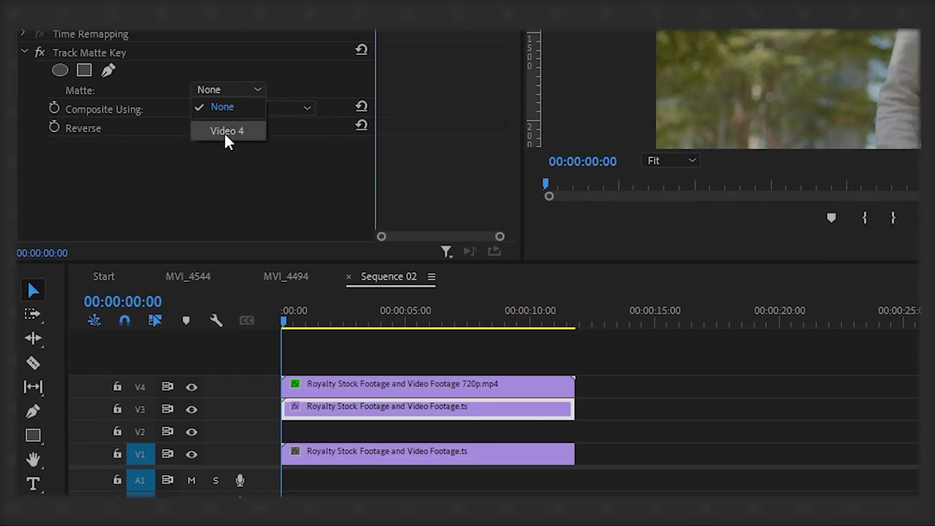
pyautogui.click(217, 131)
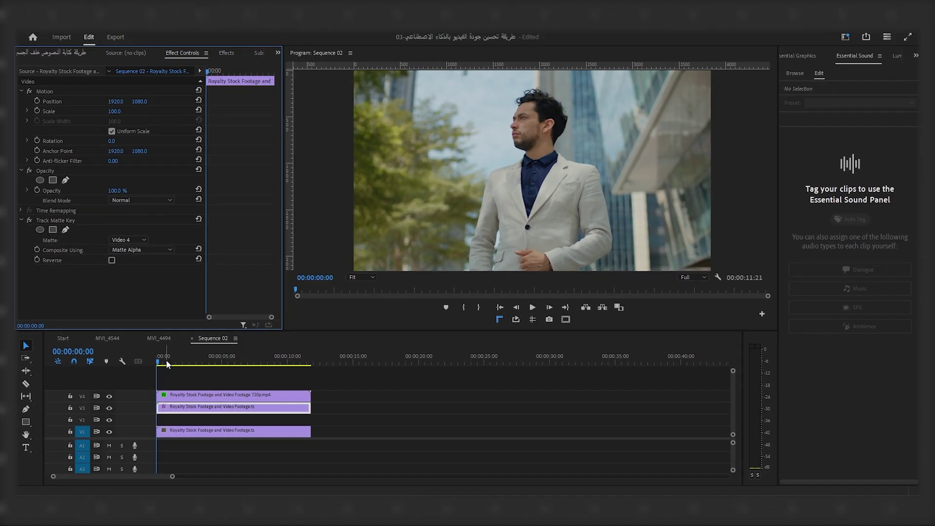
# Scrub the sequence to 00:00:03:23 to check the keyed composite and the empty V2 track
pyautogui.moveTo(168, 365); pyautogui.dragTo(208, 366)
pyautogui.click(361, 277)
pyautogui.click(365, 353)
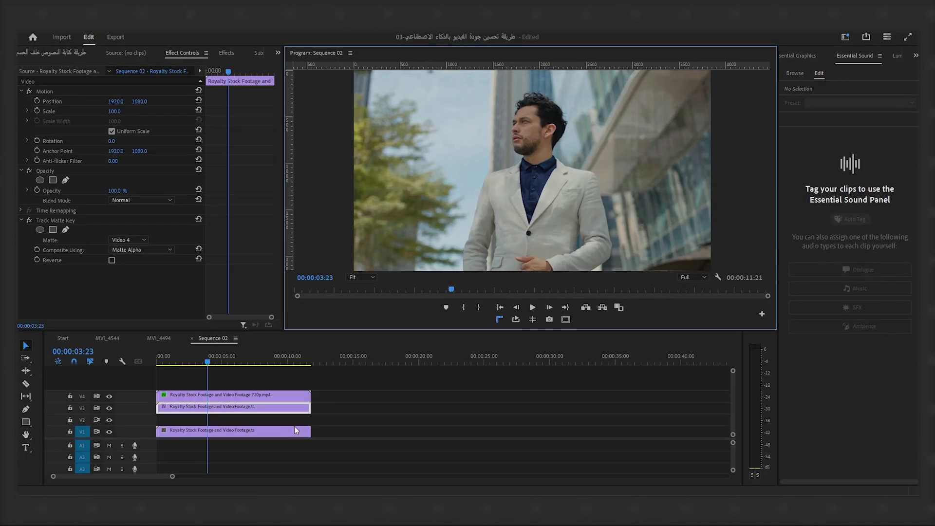
pyautogui.moveTo(327, 418); pyautogui.dragTo(142, 418)
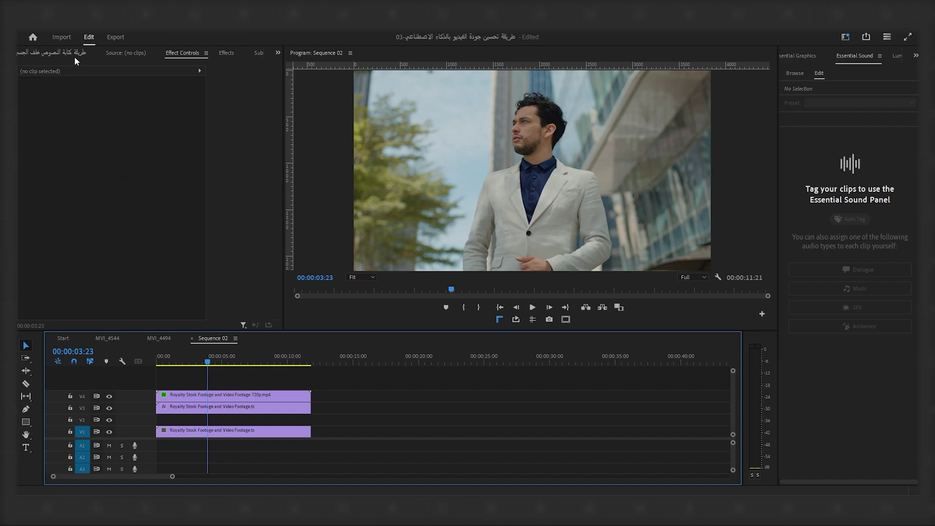
# Place the MISTER HORSE title at the start of V2 and set its horizontal position to about 2019
pyautogui.click(228, 55)
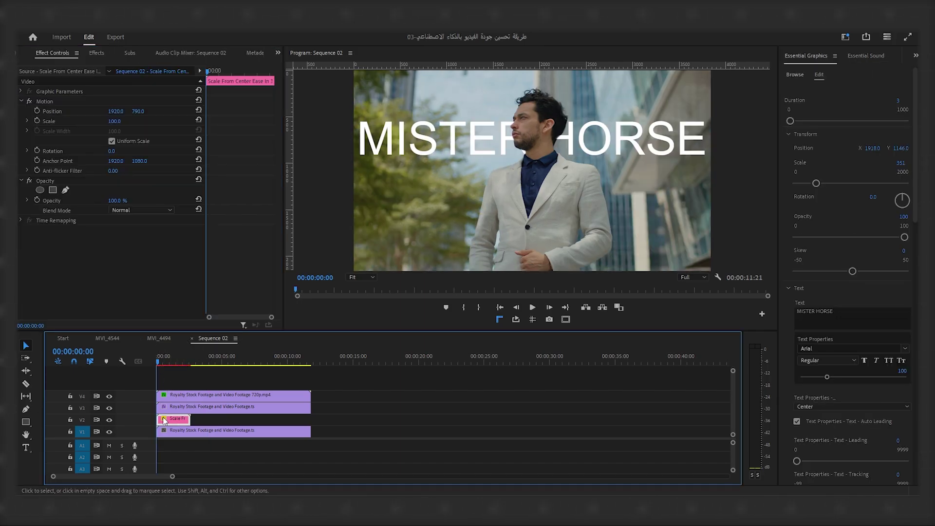
pyautogui.click(158, 364)
pyautogui.moveTo(159, 367); pyautogui.dragTo(153, 366)
pyautogui.moveTo(310, 418); pyautogui.dragTo(134, 422)
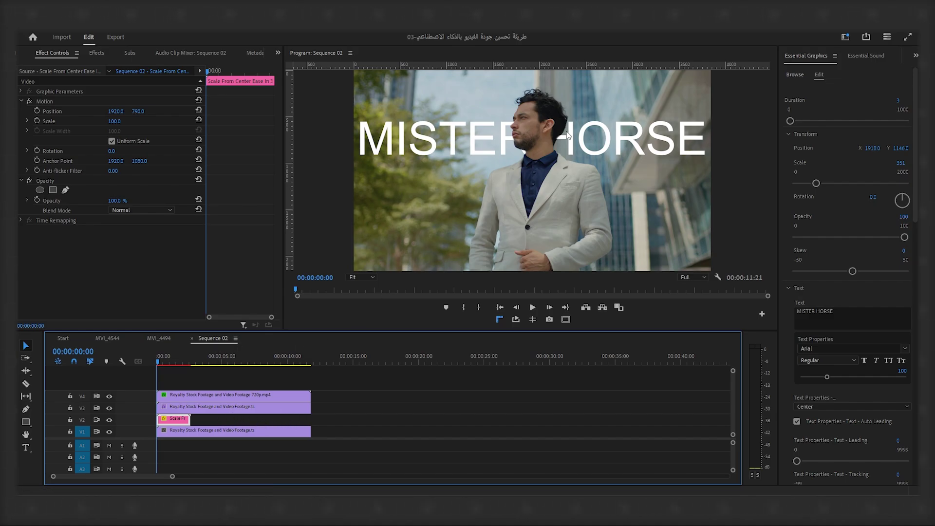
pyautogui.moveTo(116, 111); pyautogui.dragTo(140, 111)
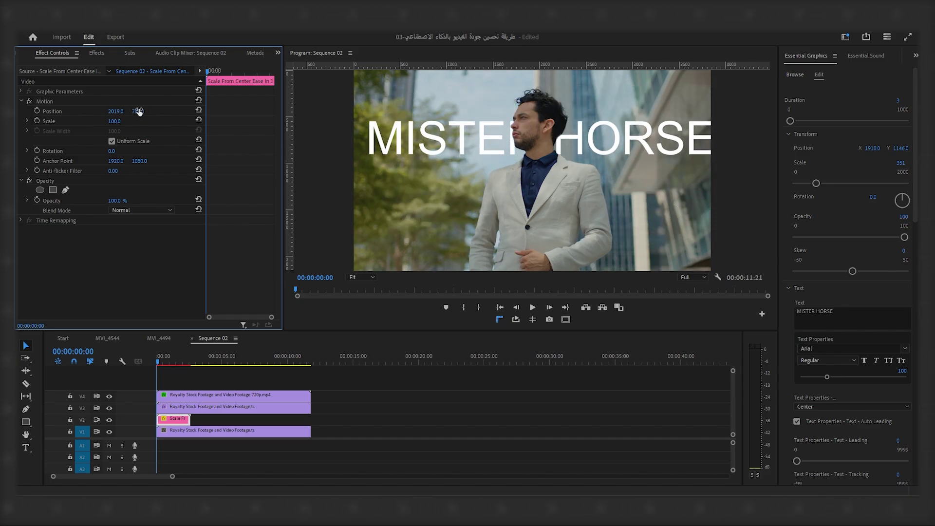